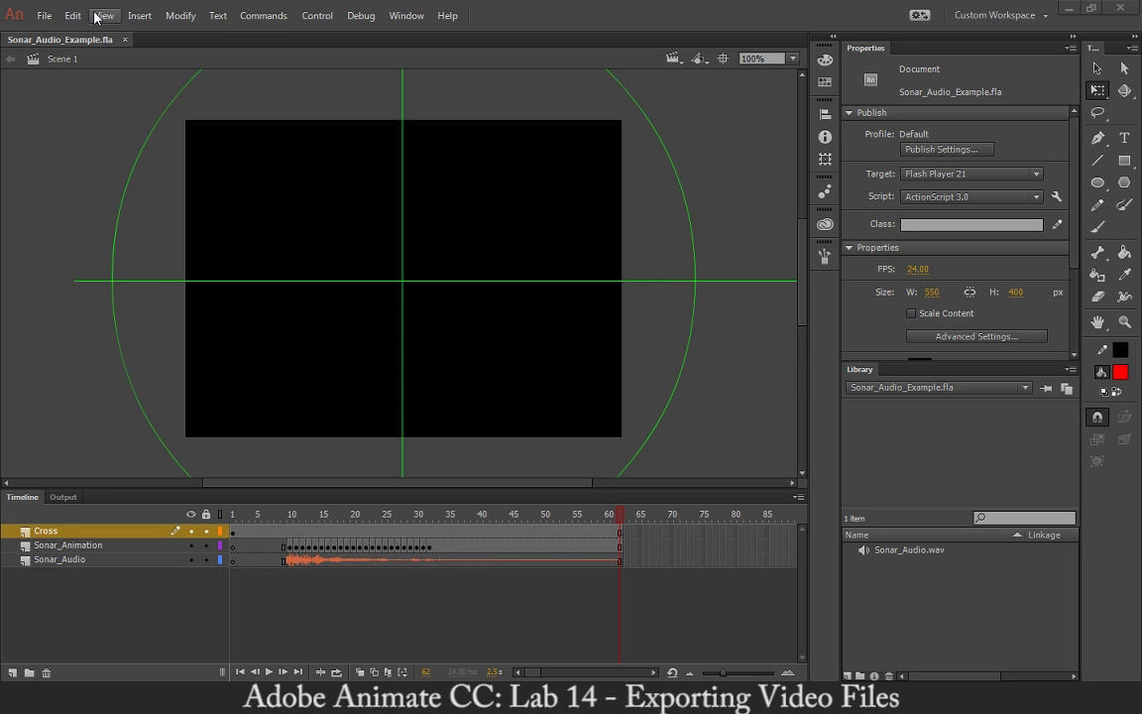
# Open the File menu and reveal the Export submenu with its image, movie and video options.
pyautogui.click(45, 16)
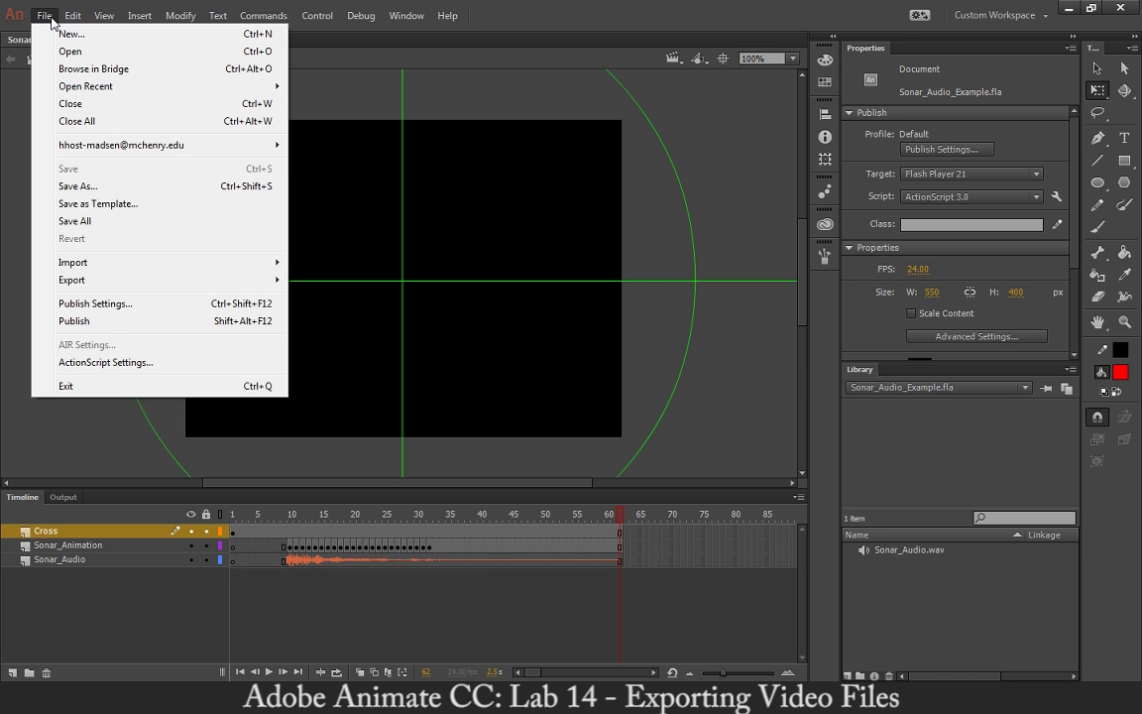
pyautogui.click(51, 18)
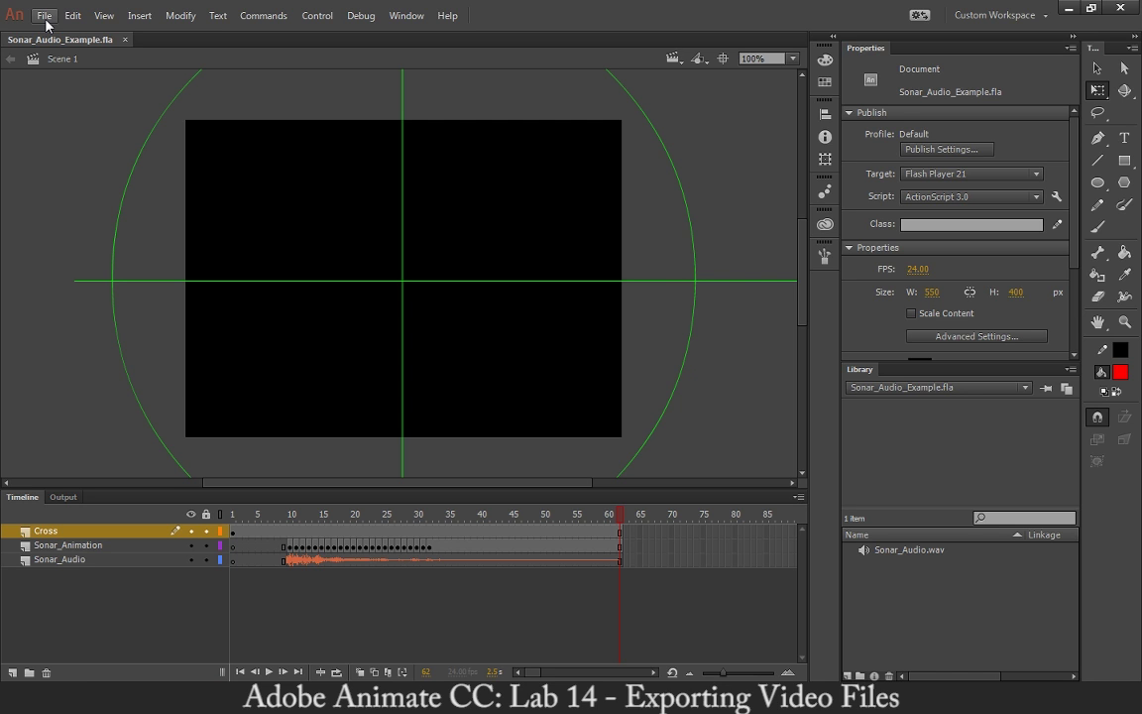
pyautogui.click(44, 16)
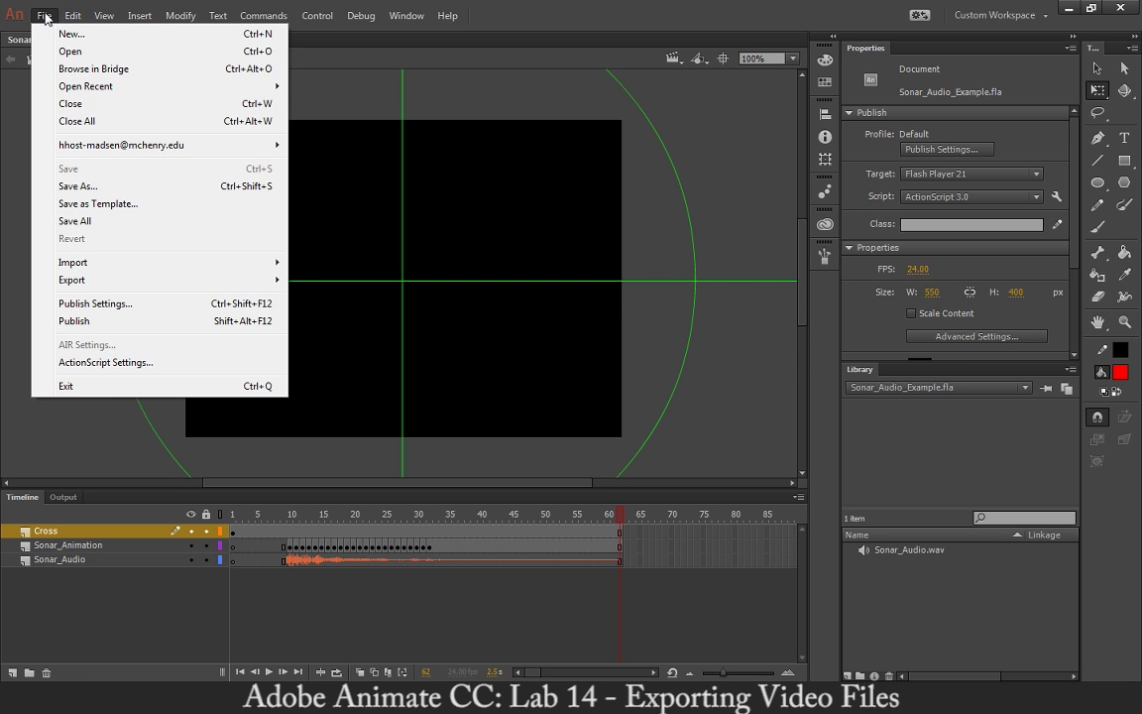
pyautogui.click(46, 16)
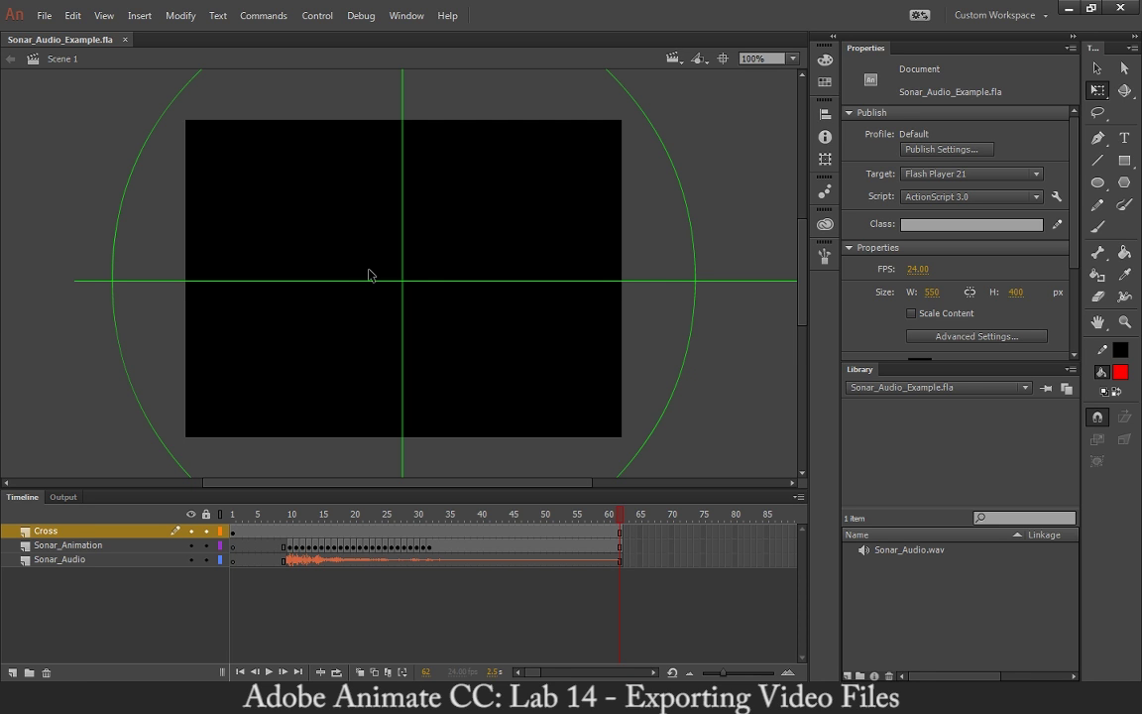
pyautogui.click(47, 17)
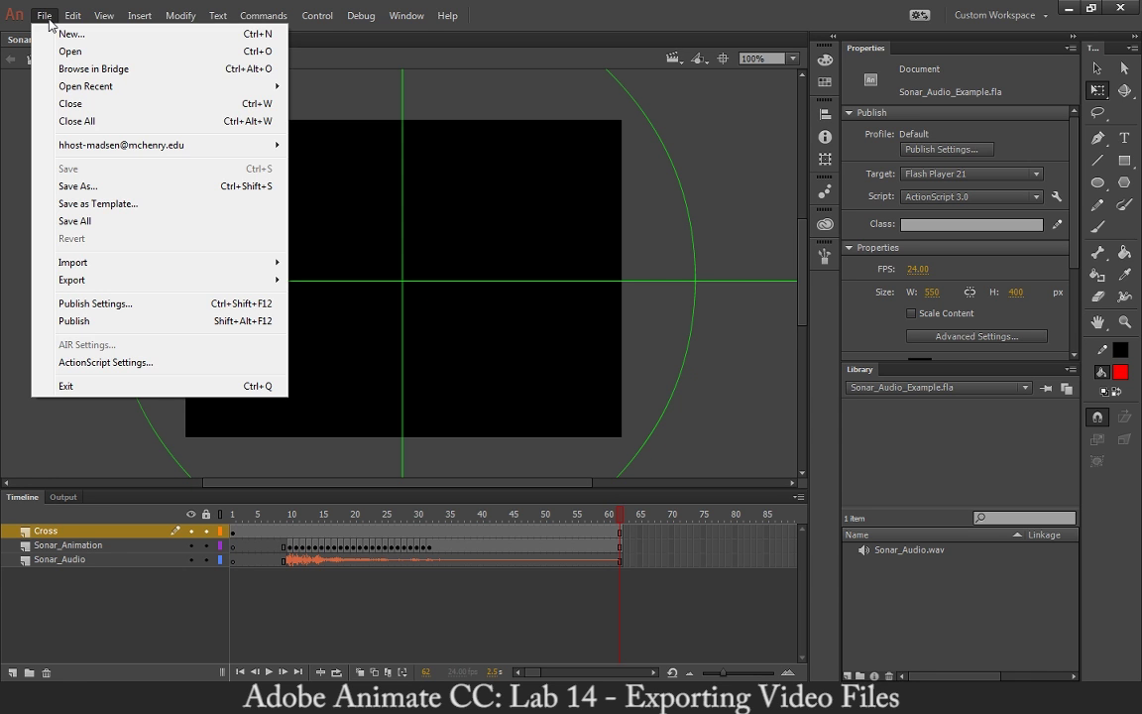
pyautogui.click(45, 17)
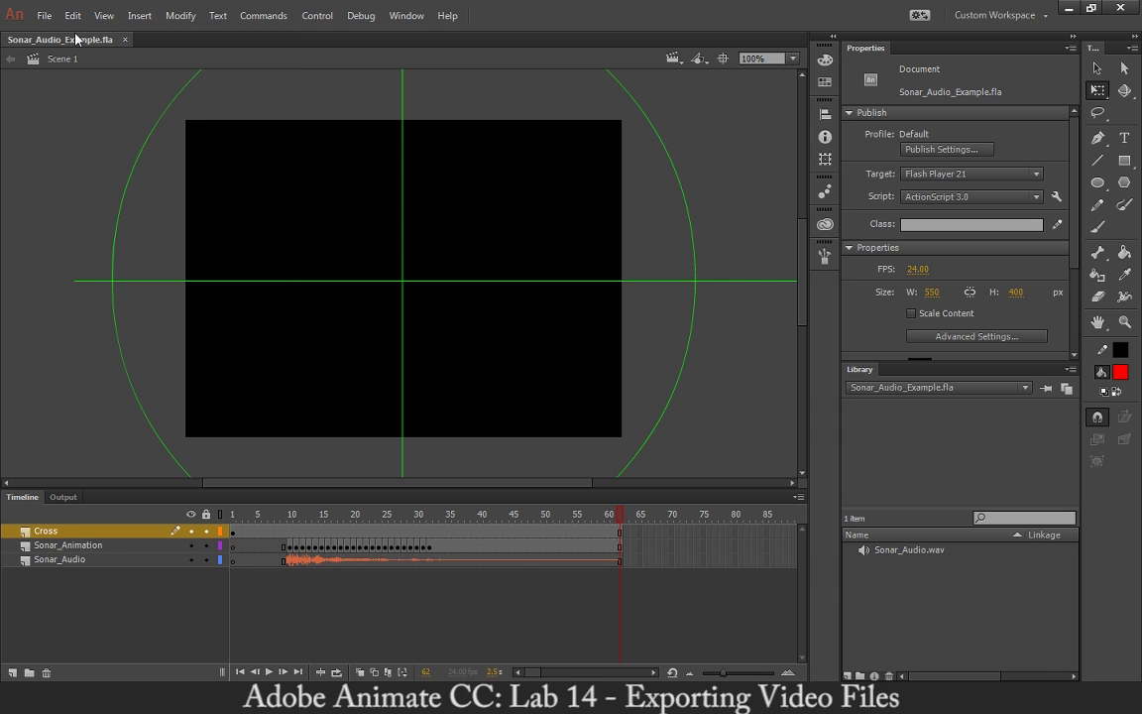
pyautogui.click(43, 16)
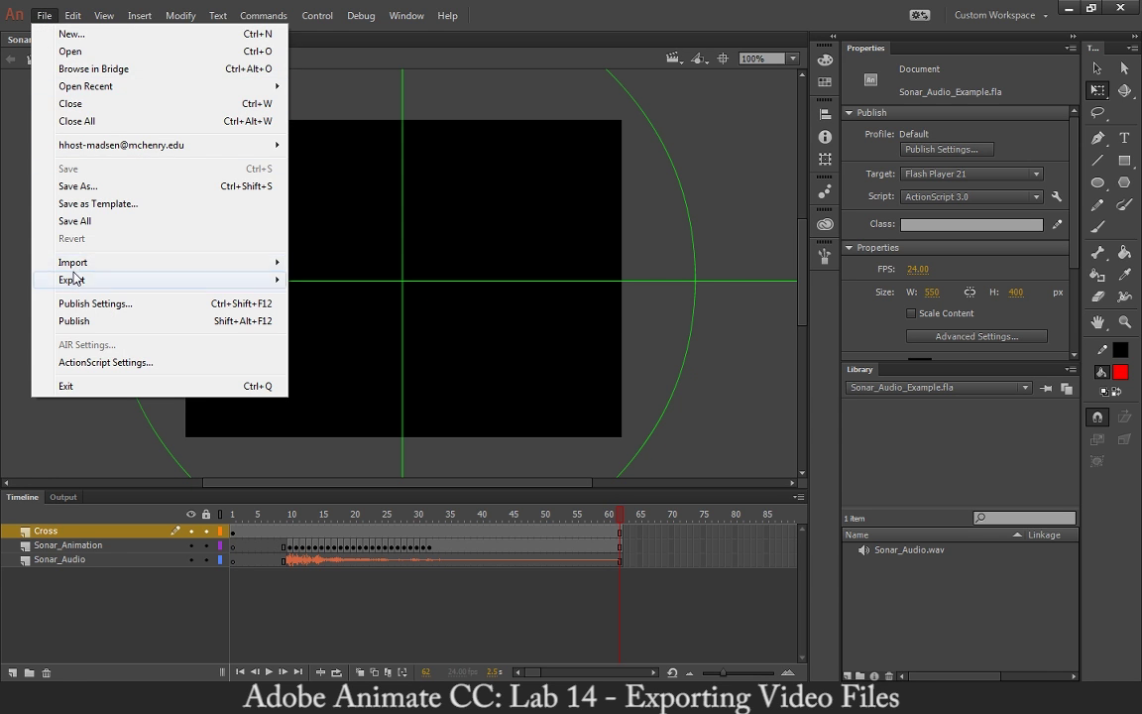
pyautogui.moveTo(74, 279)
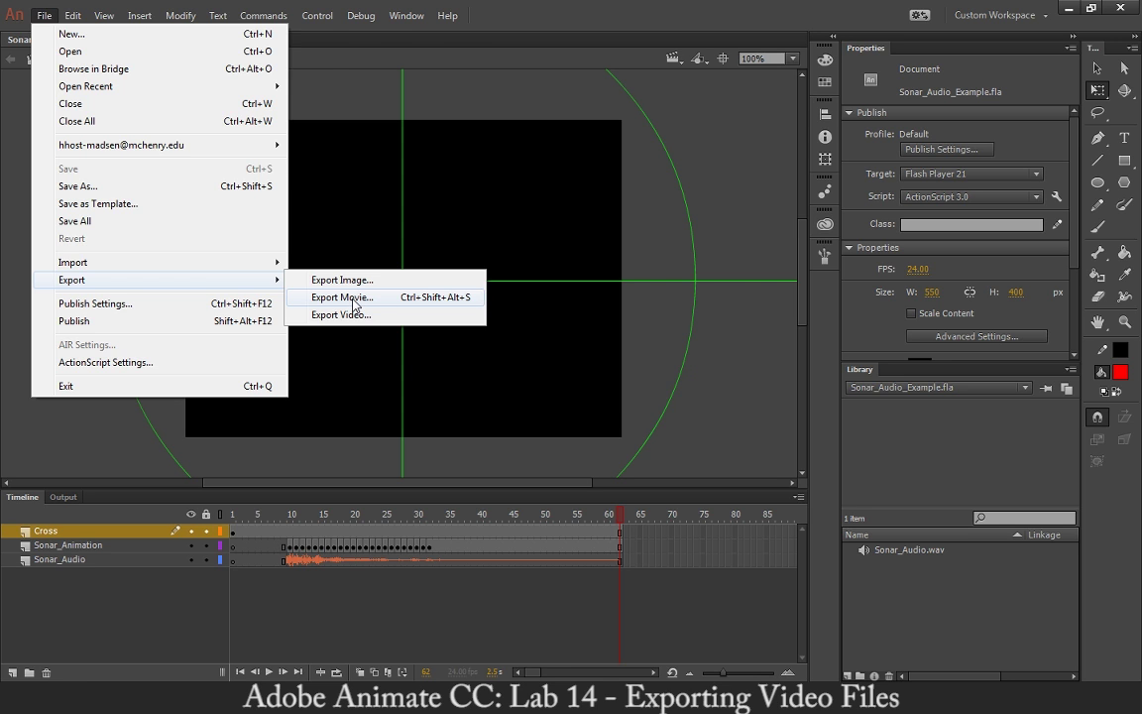
# Open Export Movie, review the SWF, image-sequence and GIF formats, and keep JPEG Sequence.
pyautogui.click(354, 302)
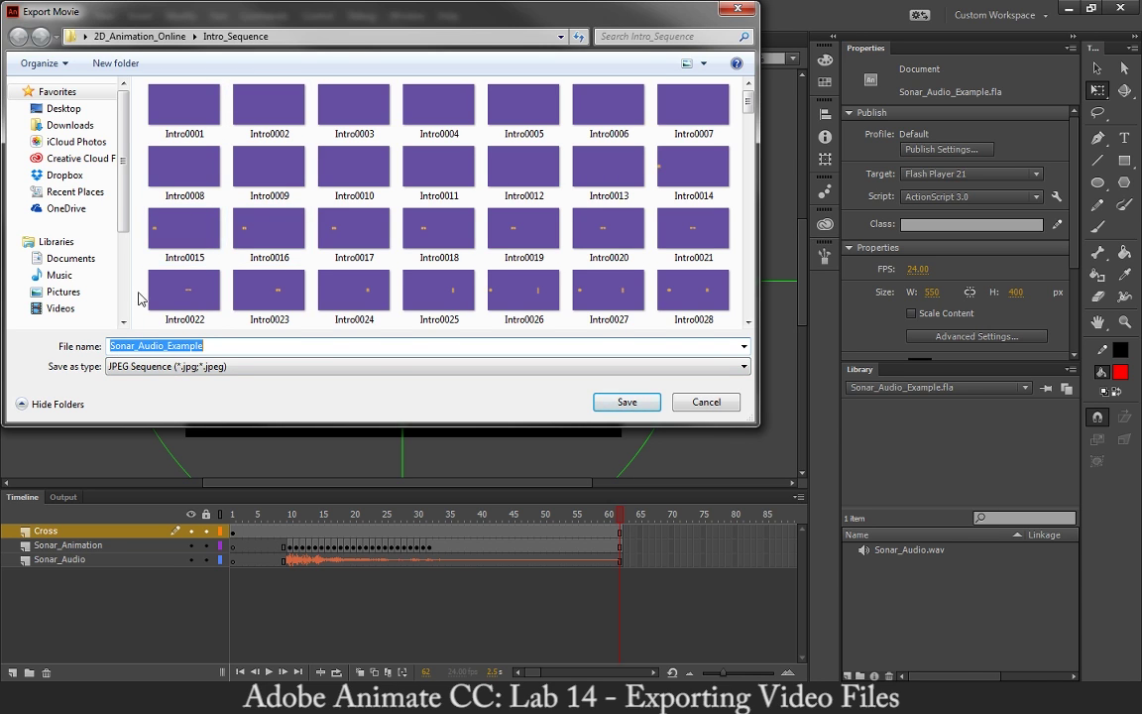
pyautogui.click(159, 365)
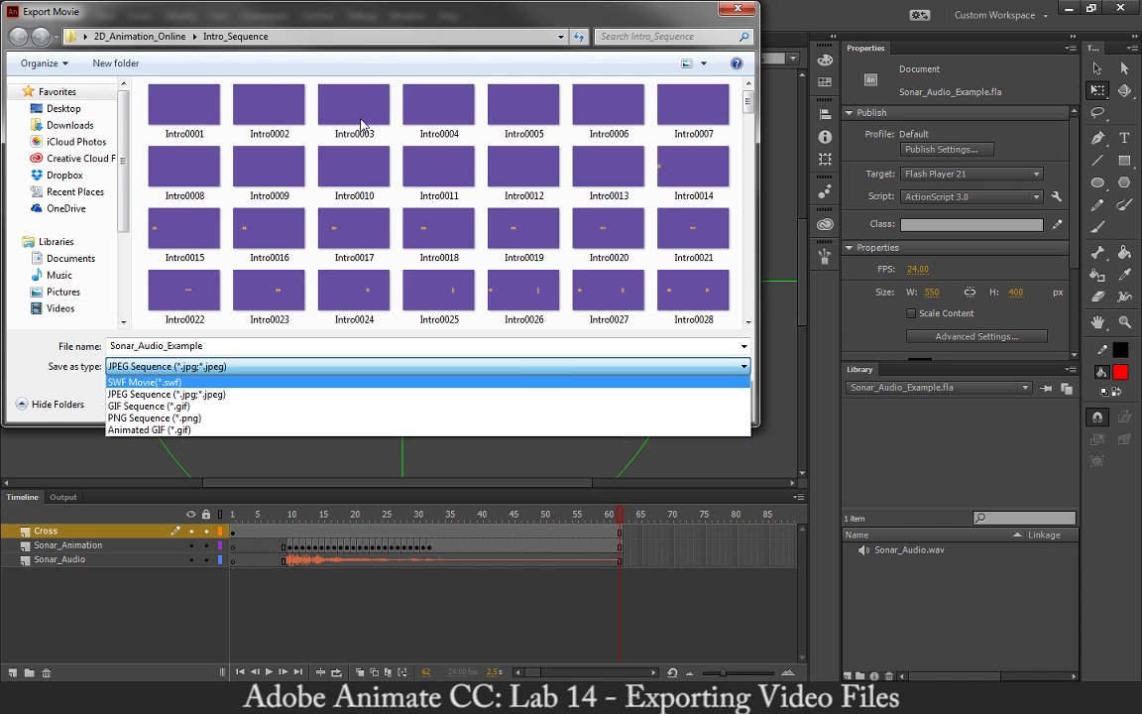
pyautogui.click(735, 103)
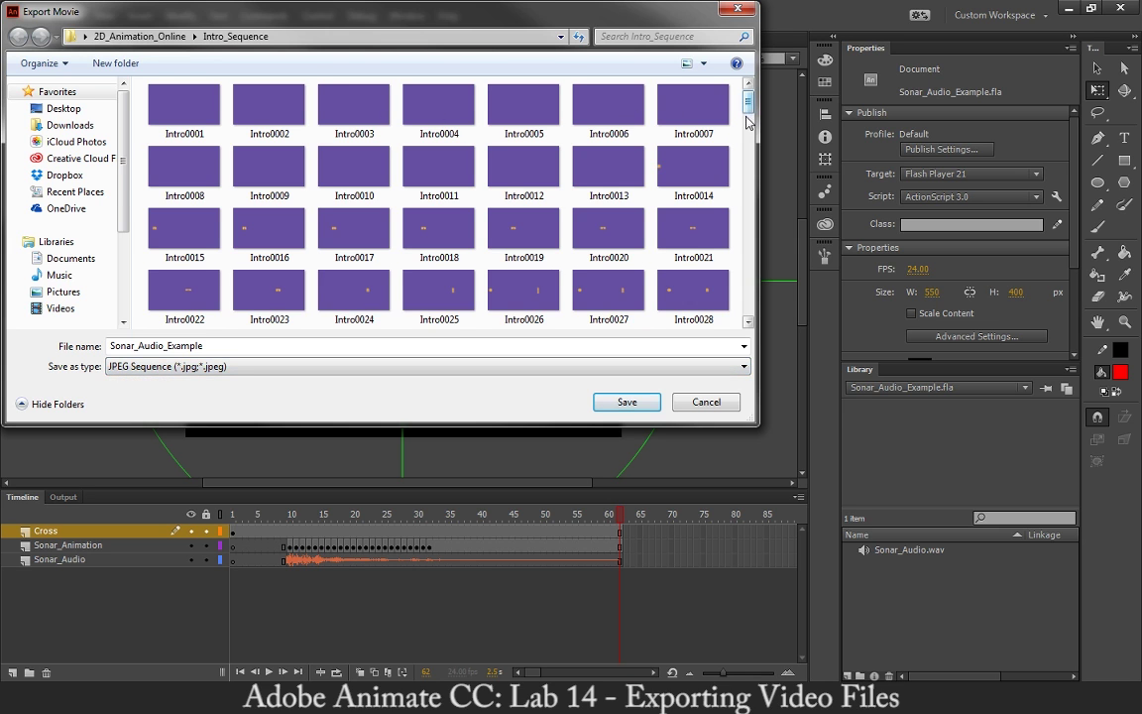
pyautogui.moveTo(747, 102); pyautogui.dragTo(749, 278)
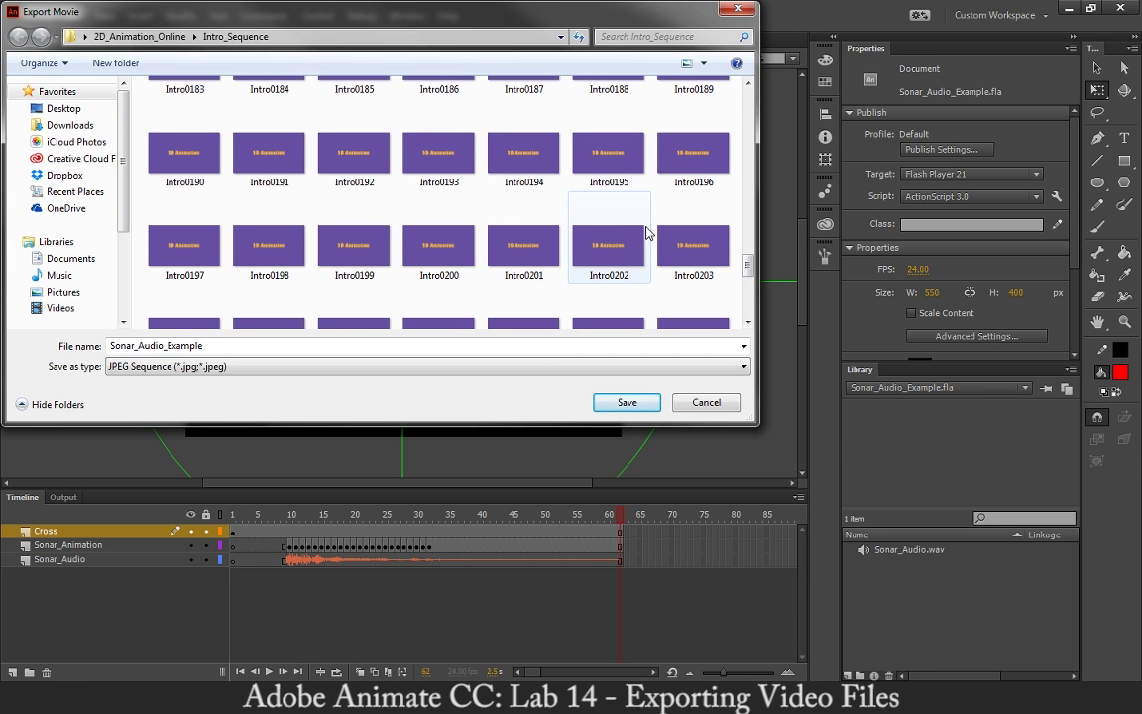
pyautogui.moveTo(748, 265); pyautogui.dragTo(750, 289)
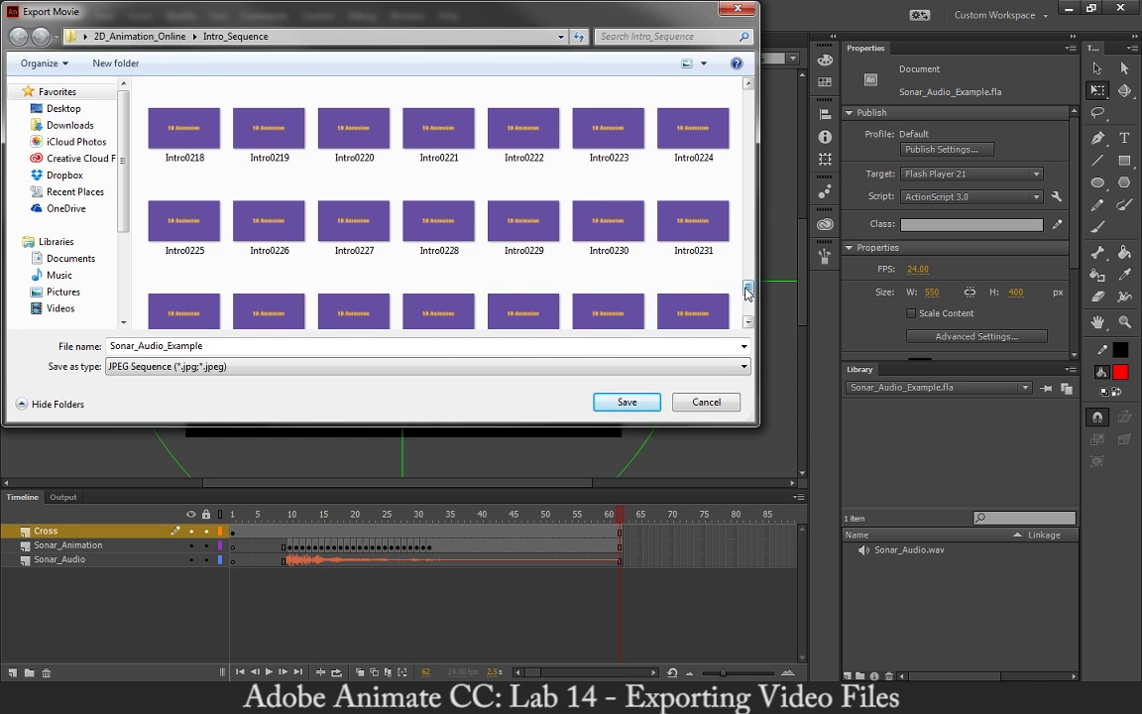
pyautogui.moveTo(747, 286); pyautogui.dragTo(750, 94)
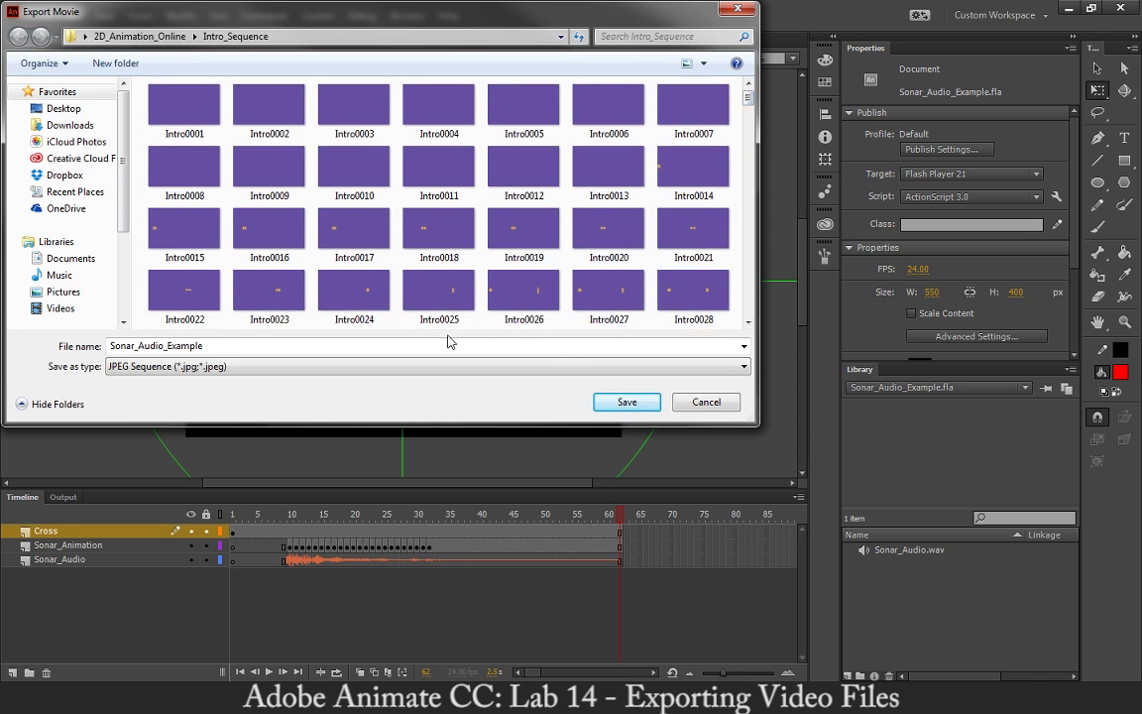
pyautogui.click(370, 367)
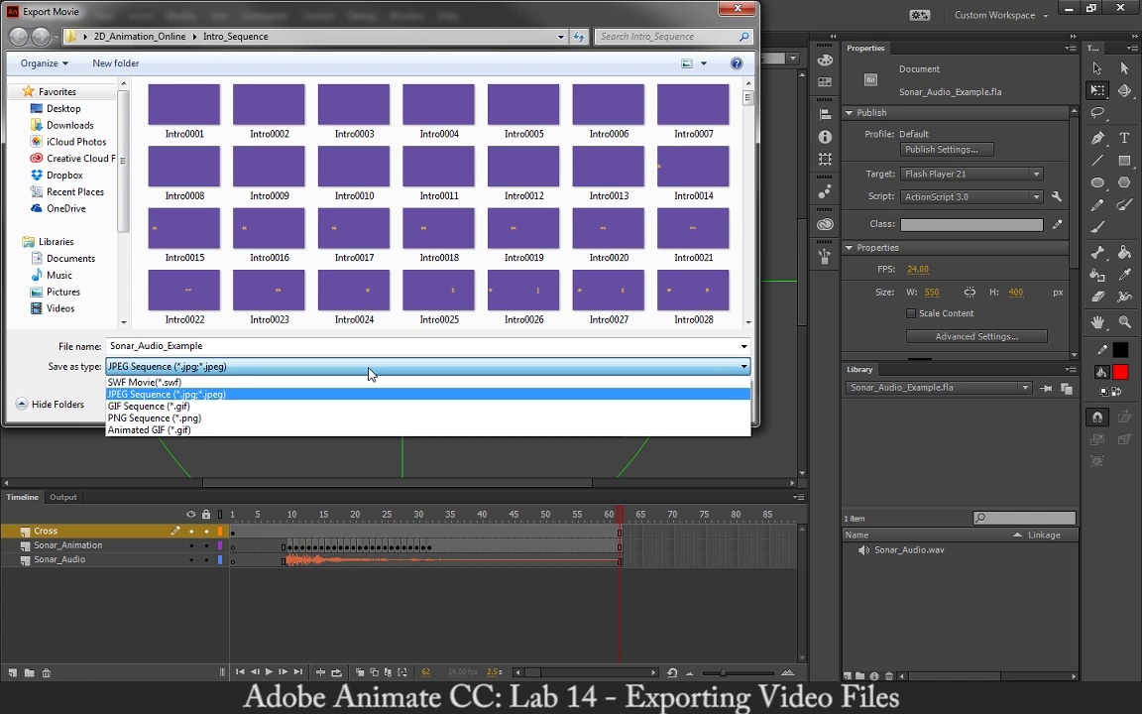
pyautogui.click(370, 372)
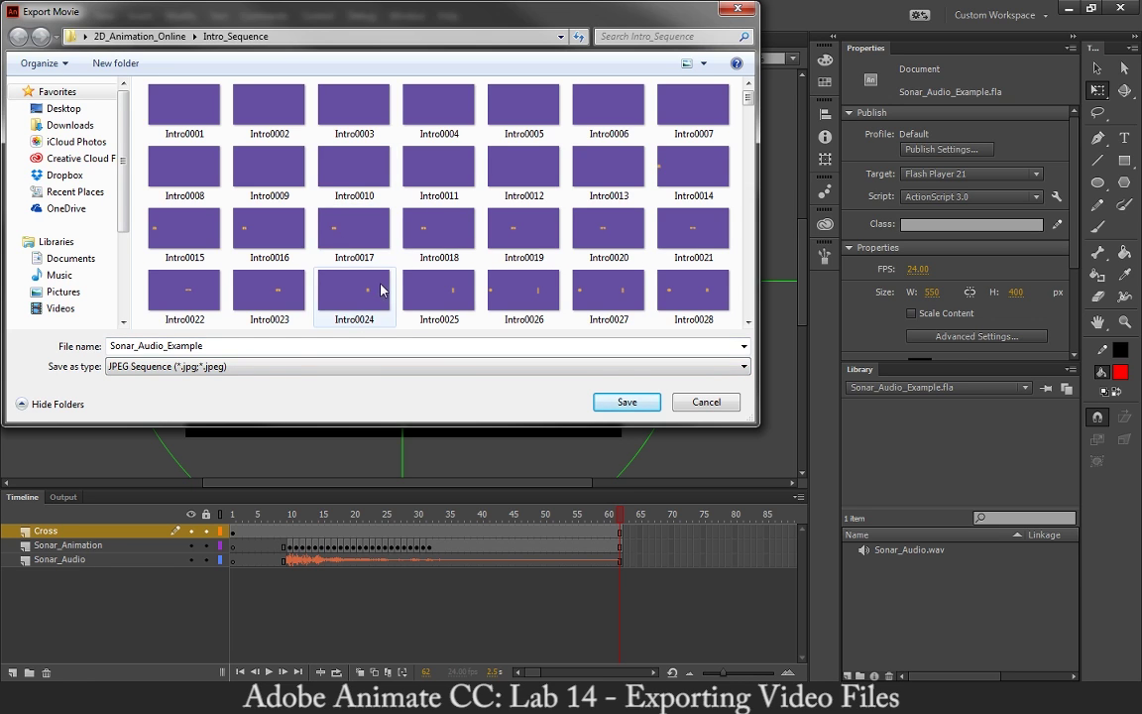
# Cancel the movie export and bring up the Export Video settings for the 550 × 400 stage.
pyautogui.click(703, 404)
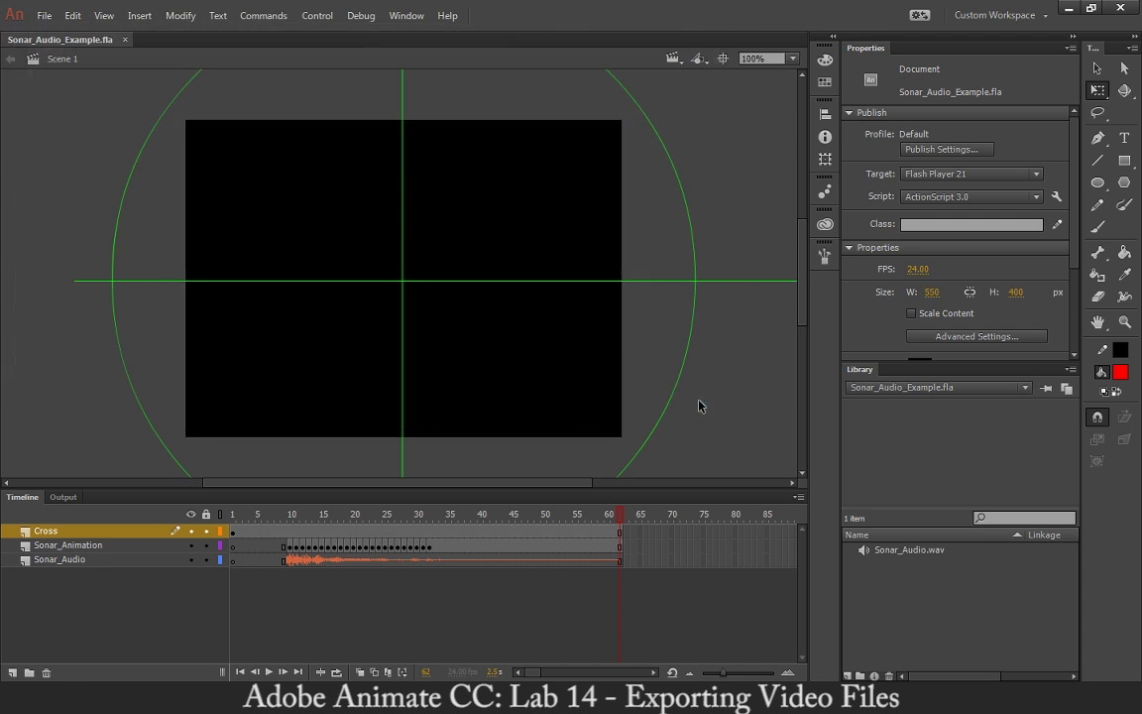
pyautogui.click(46, 15)
pyautogui.moveTo(255, 281)
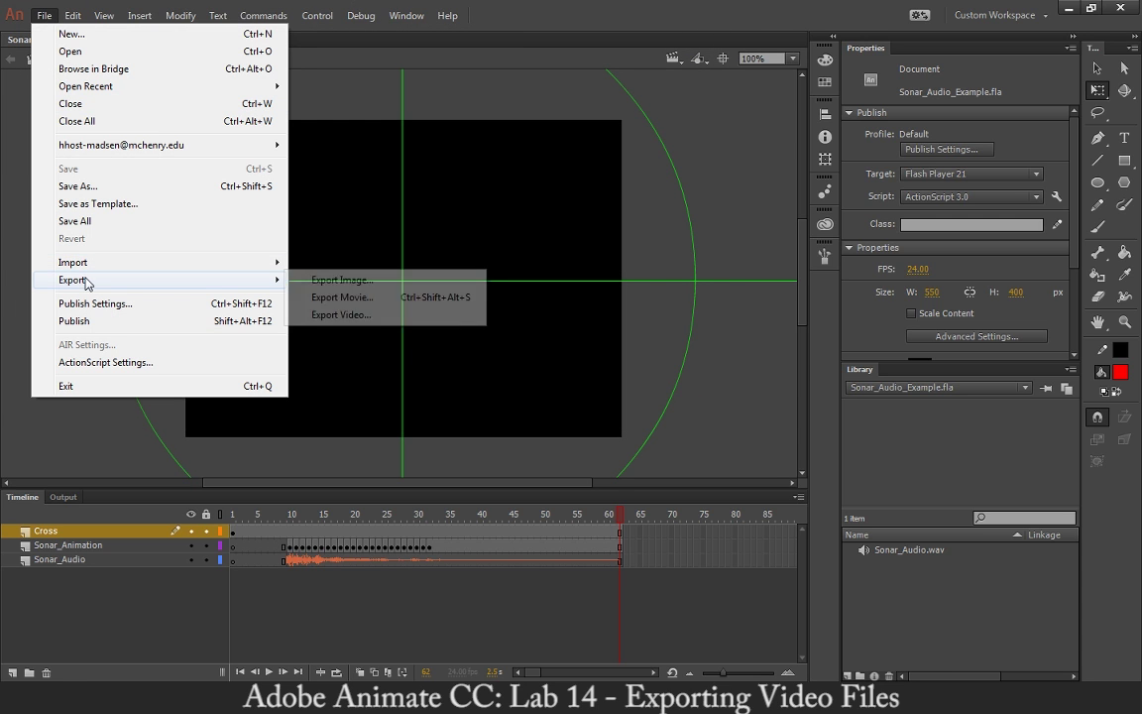
pyautogui.click(359, 315)
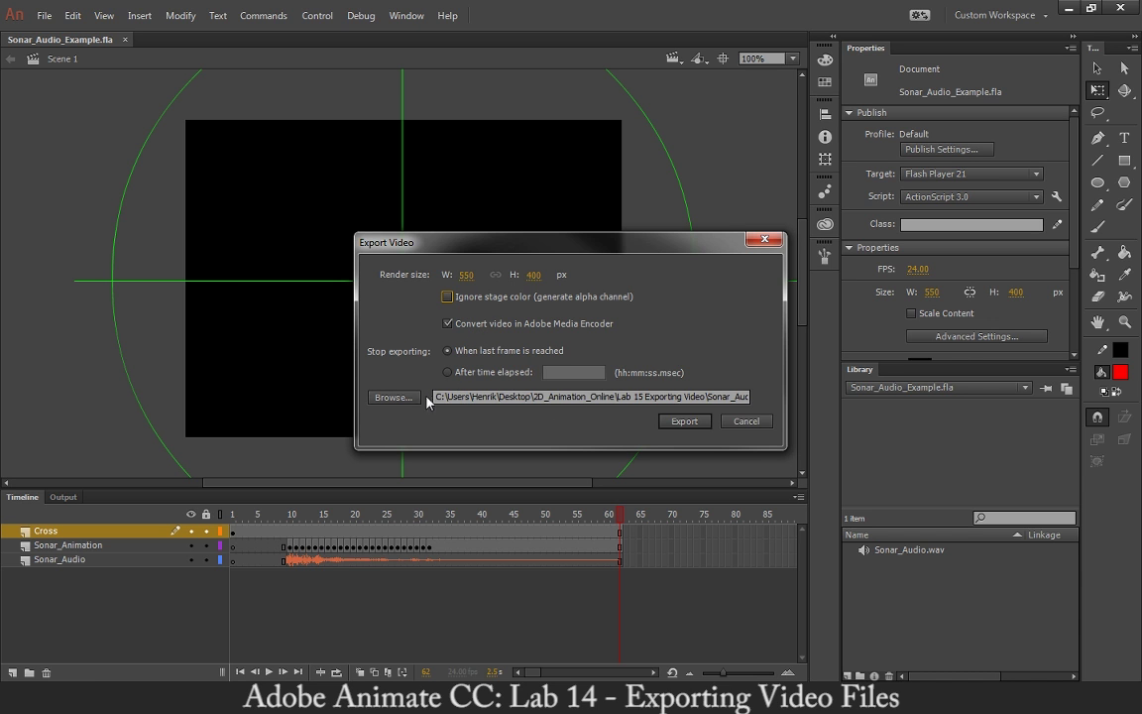
# Save the video as QuickTime Movie Sonar_Audio_Example_2.mov in the Lab 15 Exporting Video folder.
pyautogui.click(392, 397)
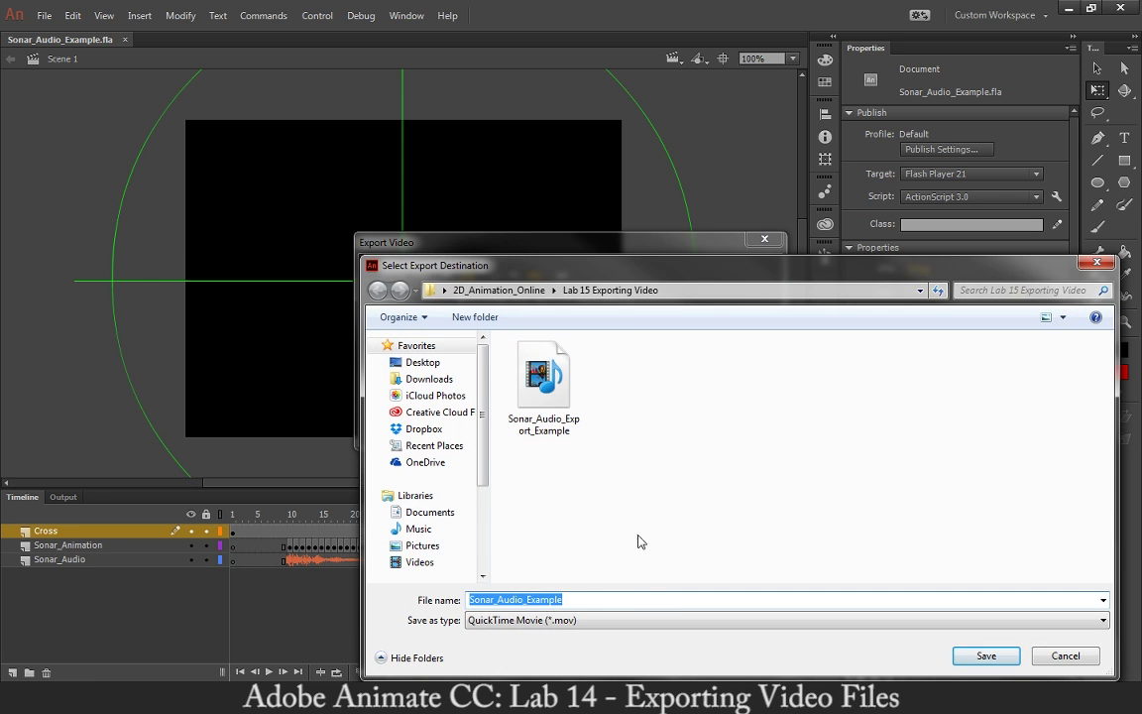
pyautogui.click(500, 622)
pyautogui.click(491, 635)
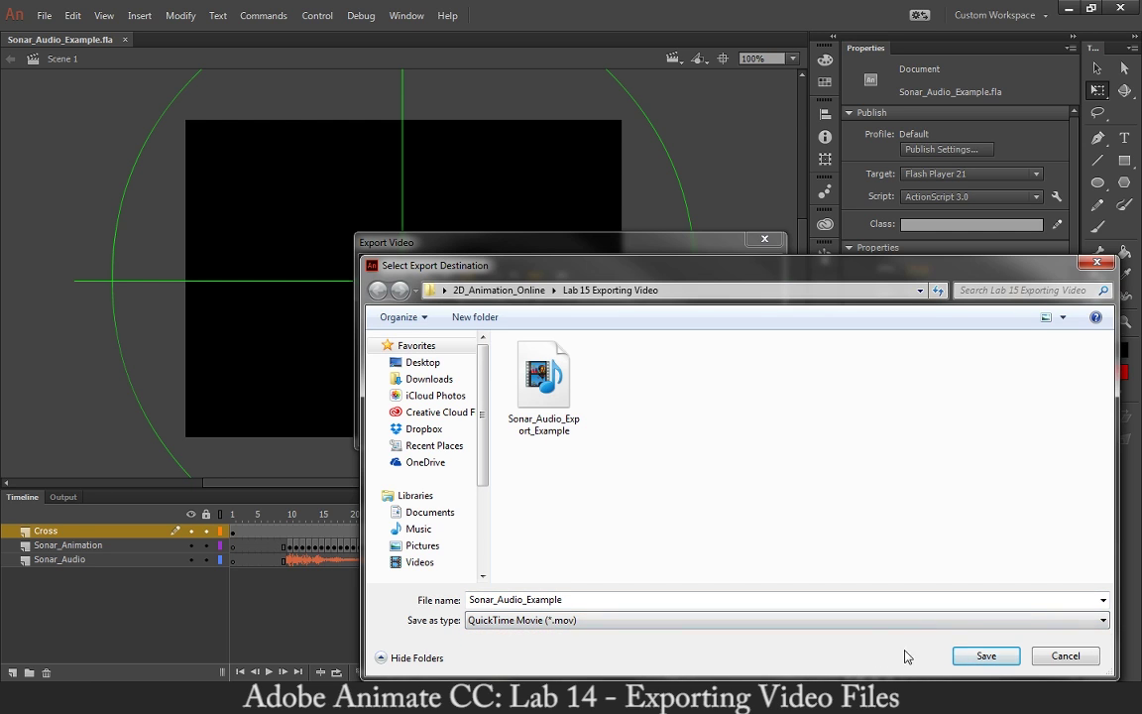
pyautogui.click(628, 600)
pyautogui.click(630, 602)
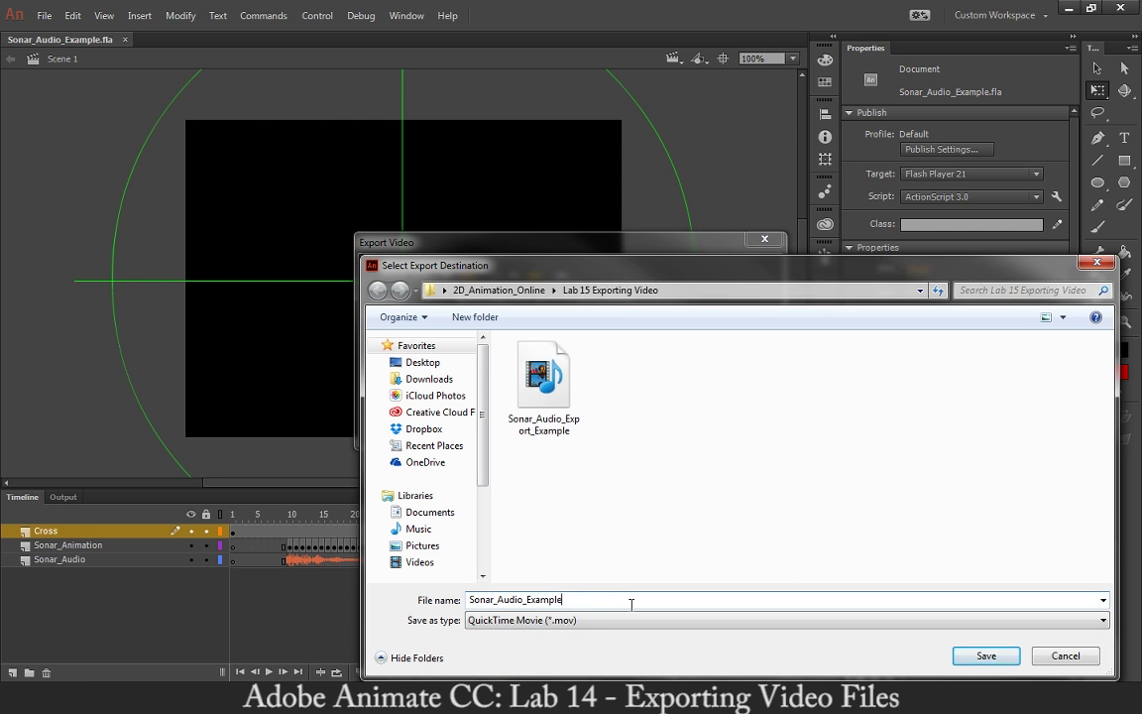
pyautogui.write('_2')
pyautogui.click(986, 655)
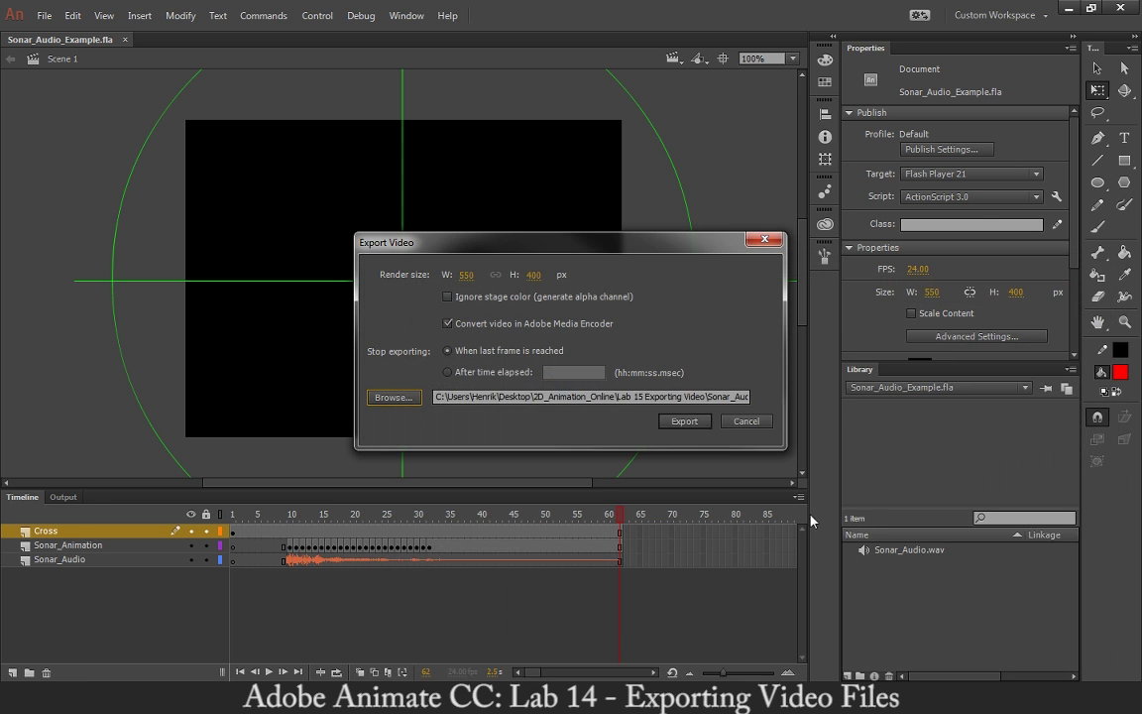
# Export the video with Convert in Adobe Media Encoder enabled and accept the QuickTime warning.
pyautogui.click(448, 324)
pyautogui.click(447, 323)
pyautogui.click(683, 421)
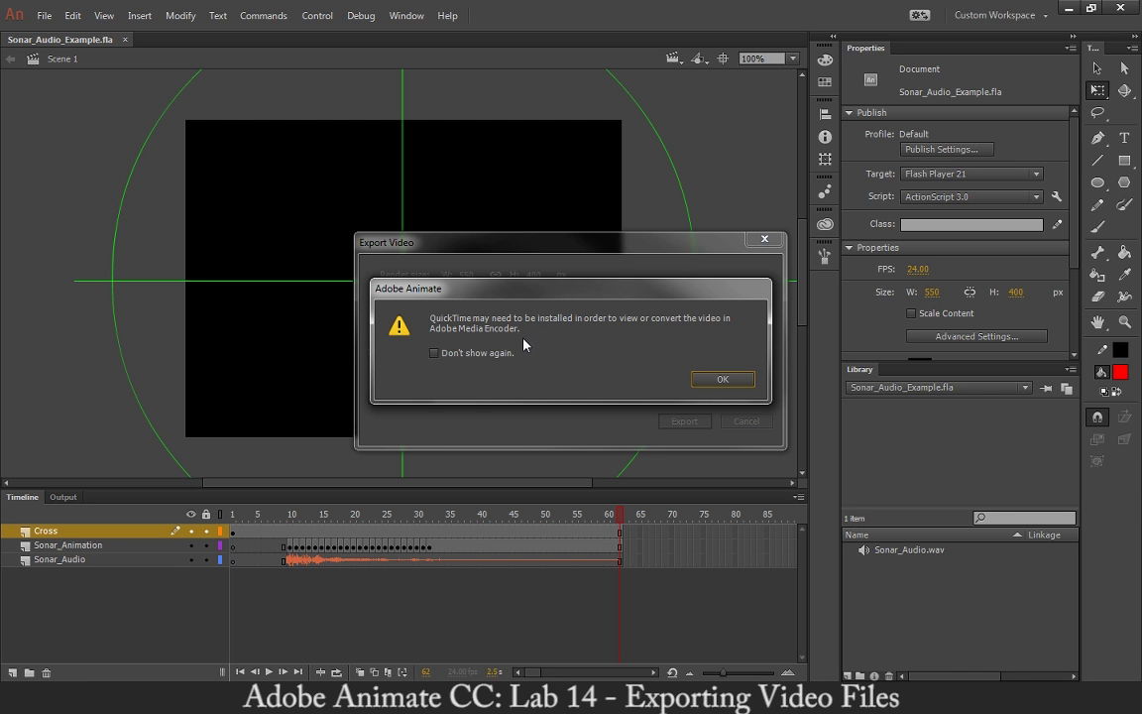
pyautogui.click(721, 378)
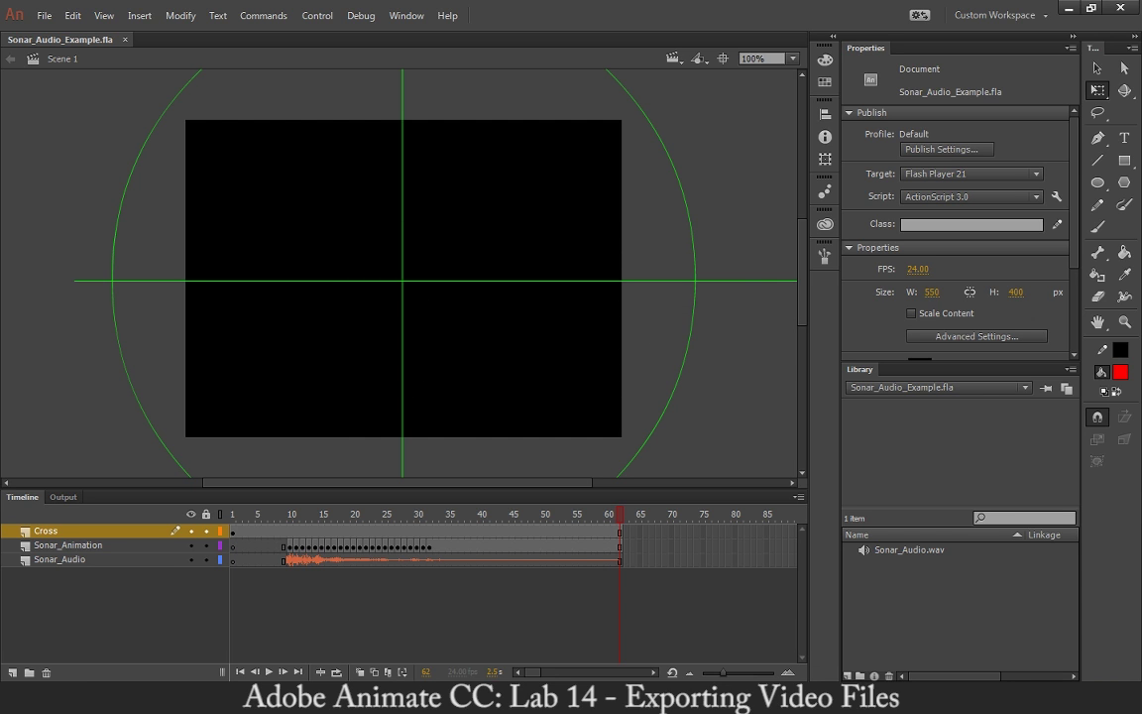
# Switch to Media Encoder, play the exported sonar movie preview twice, then close it.
pyautogui.moveTo(850, 693)
pyautogui.click(851, 643)
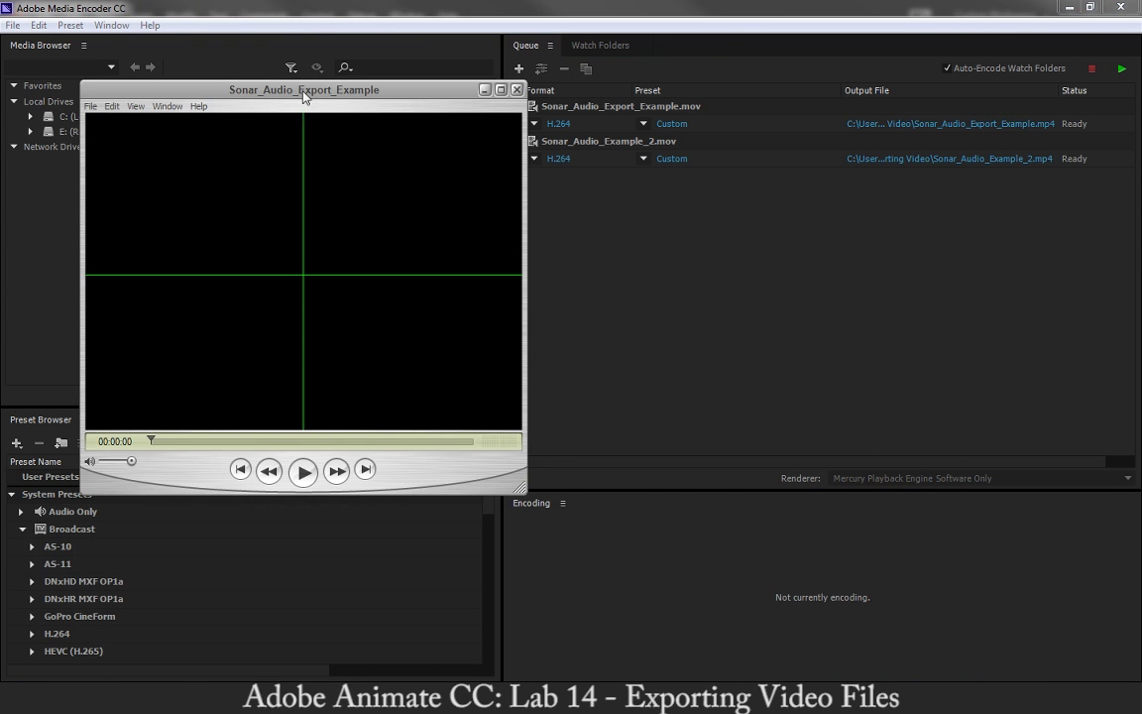
pyautogui.moveTo(303, 95); pyautogui.dragTo(530, 111)
pyautogui.click(530, 488)
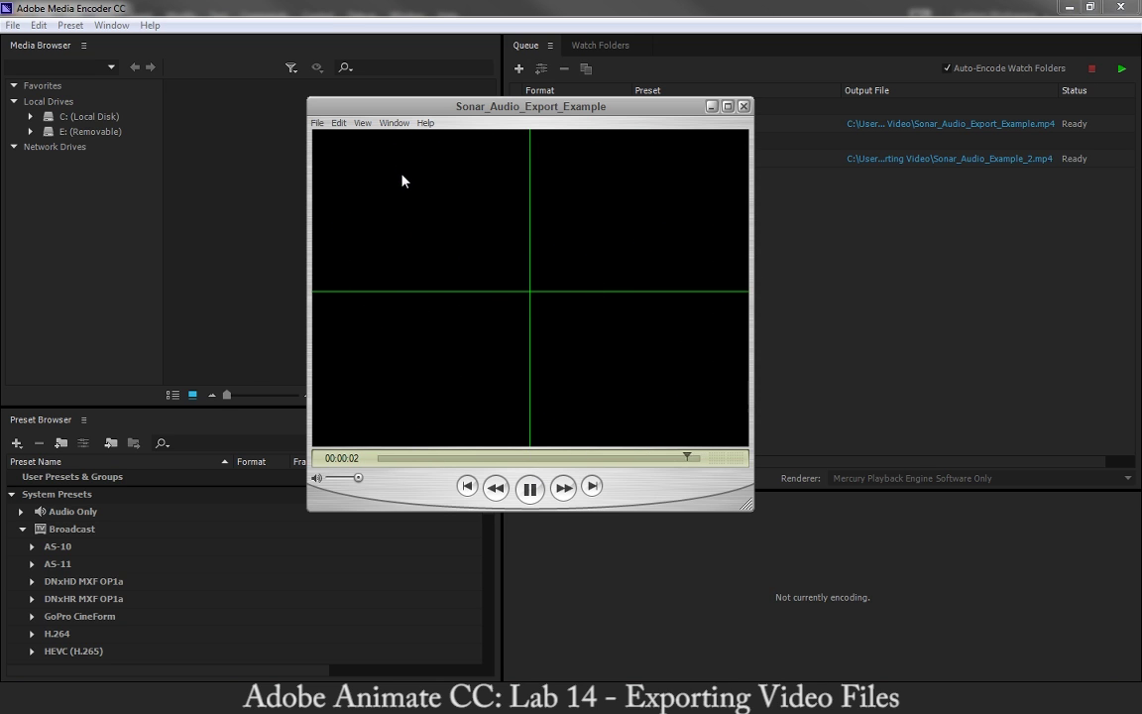
pyautogui.click(530, 489)
pyautogui.click(744, 106)
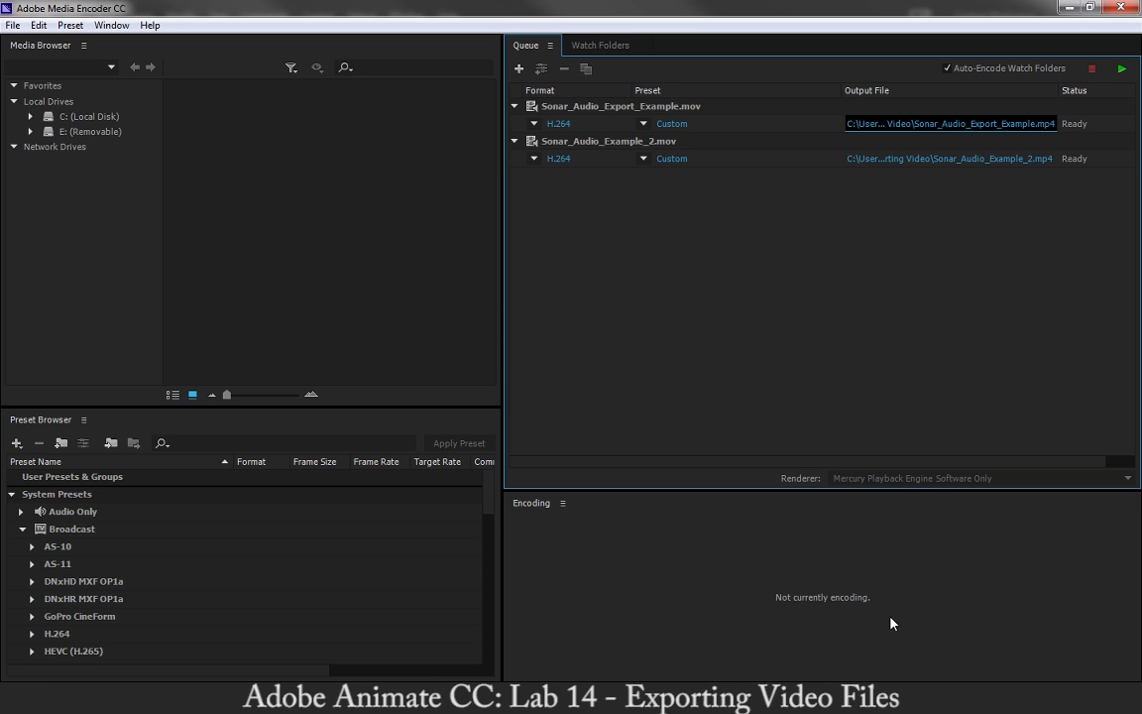
# Open Sonar_Audio_Export_Example from the Lab 15 Exporting Video folder with QuickTime Player.
pyautogui.click(119, 677)
pyautogui.click(262, 555)
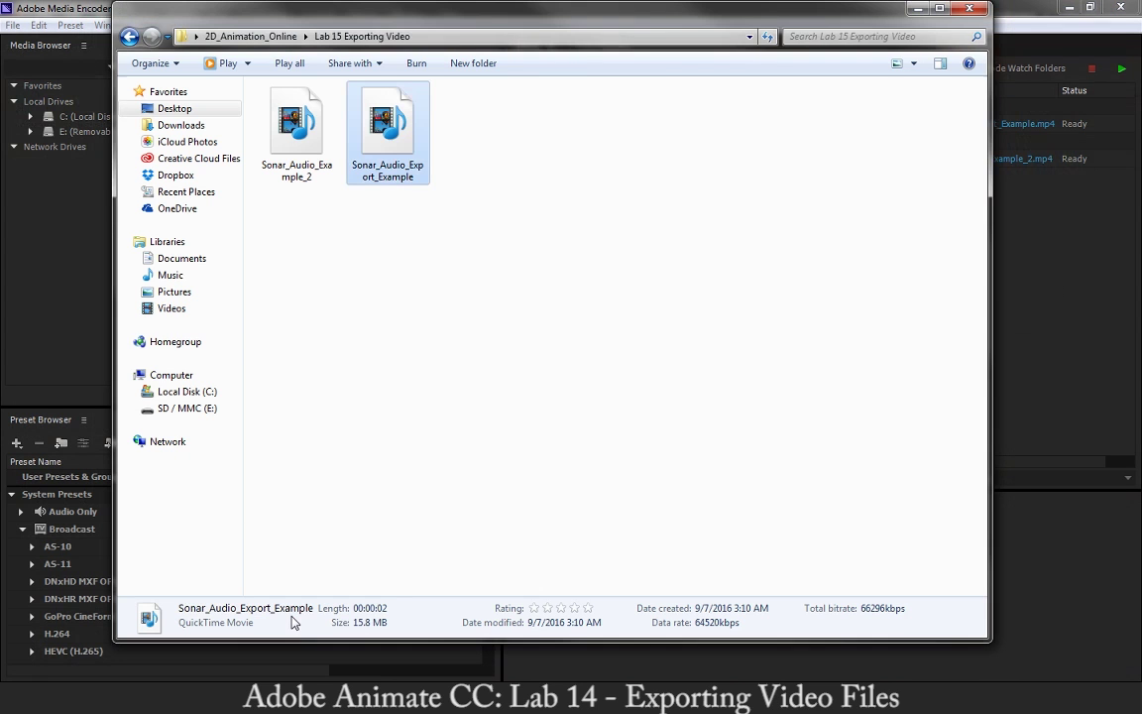
pyautogui.click(376, 129)
pyautogui.rightClick(375, 132)
pyautogui.moveTo(443, 260)
pyautogui.click(700, 281)
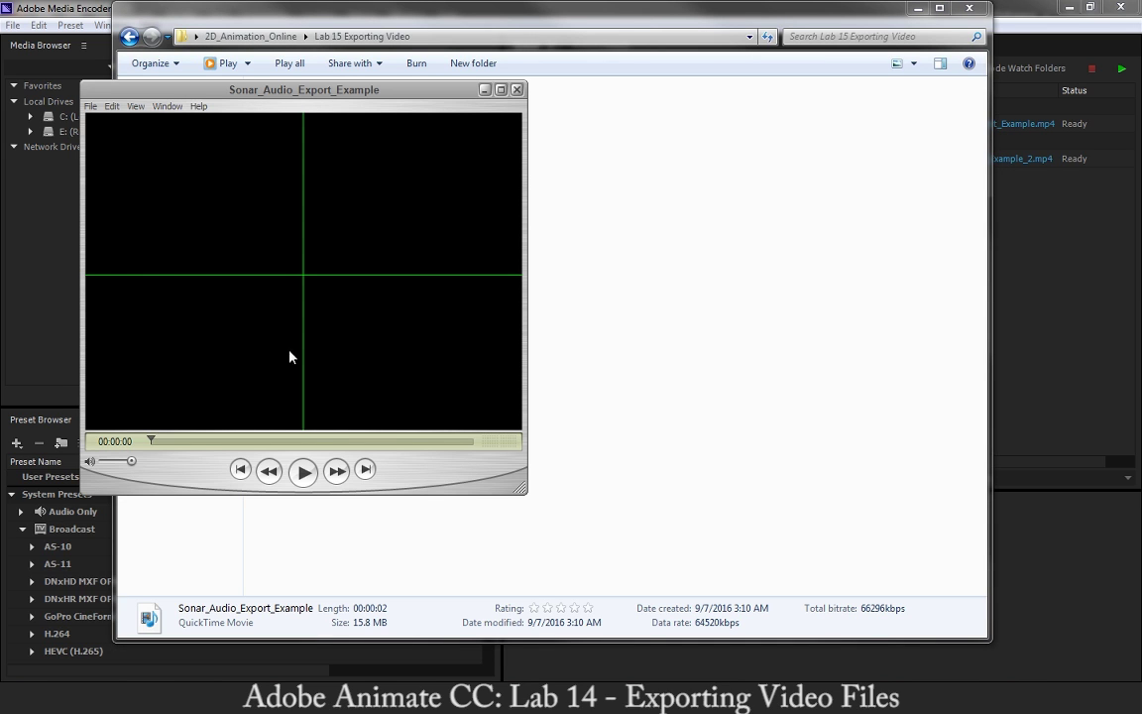
# Show the time readout as frame numbers and step forward frame by frame as the circle grows.
pyautogui.click(119, 441)
pyautogui.click(138, 475)
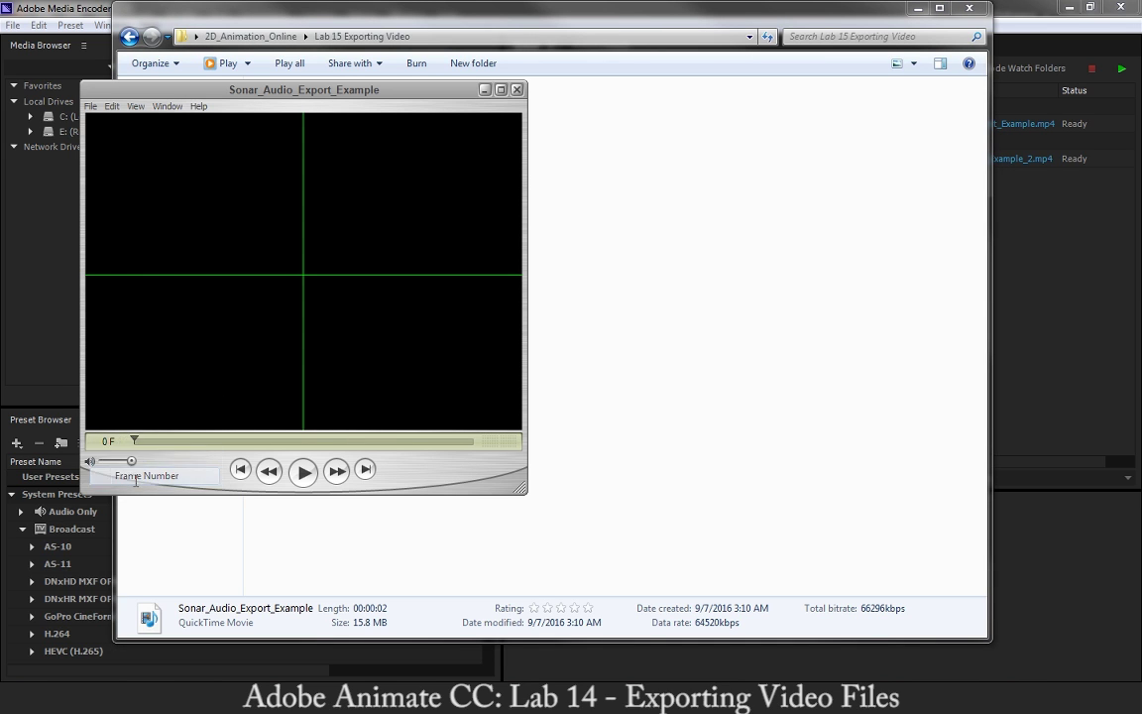
pyautogui.press('Right')
pyautogui.press('Right')
pyautogui.press('Right')
pyautogui.press('Right')
pyautogui.press('Right')
pyautogui.press('Right')
pyautogui.press('Right')
pyautogui.press('Right')
pyautogui.press('Right')
pyautogui.press('Right')
pyautogui.press('Right')
pyautogui.press('Right')
pyautogui.press('Right')
pyautogui.press('Right')
pyautogui.press('Right')
pyautogui.press('Right')
pyautogui.press('Right')
pyautogui.press('Right')
pyautogui.press('Right')
pyautogui.press('Right')
pyautogui.press('Right')
pyautogui.press('Right')
pyautogui.press('Right')
pyautogui.press('Right')
pyautogui.press('Right')
pyautogui.press('Right')
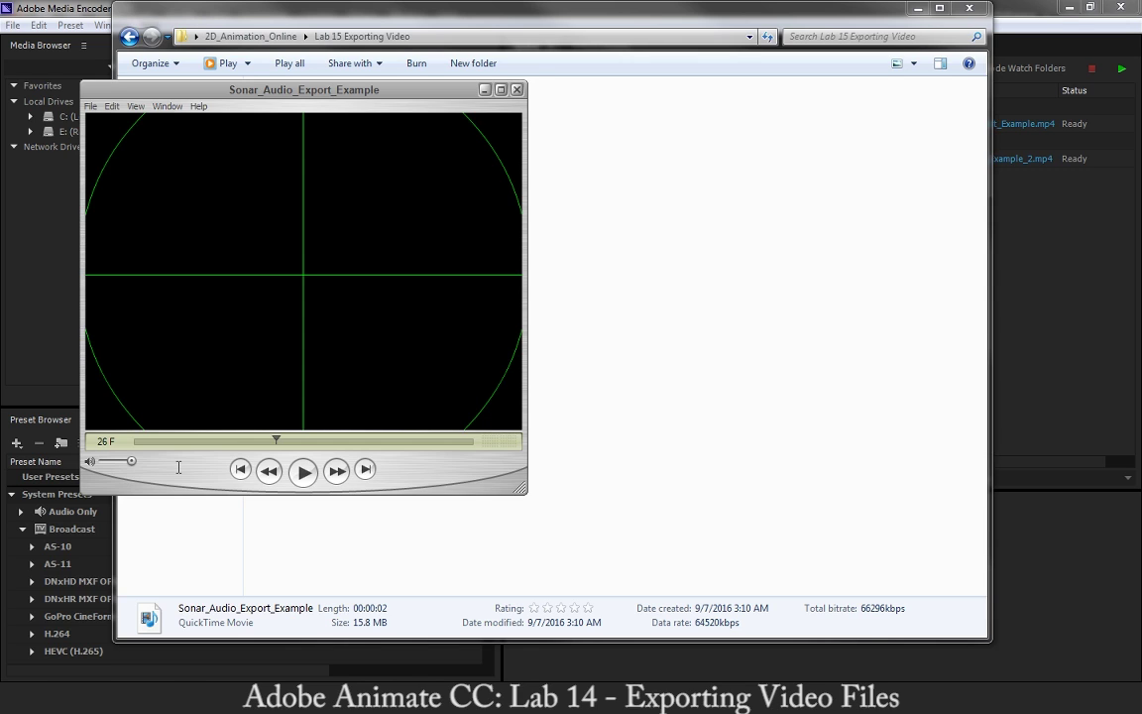
pyautogui.press('Right')
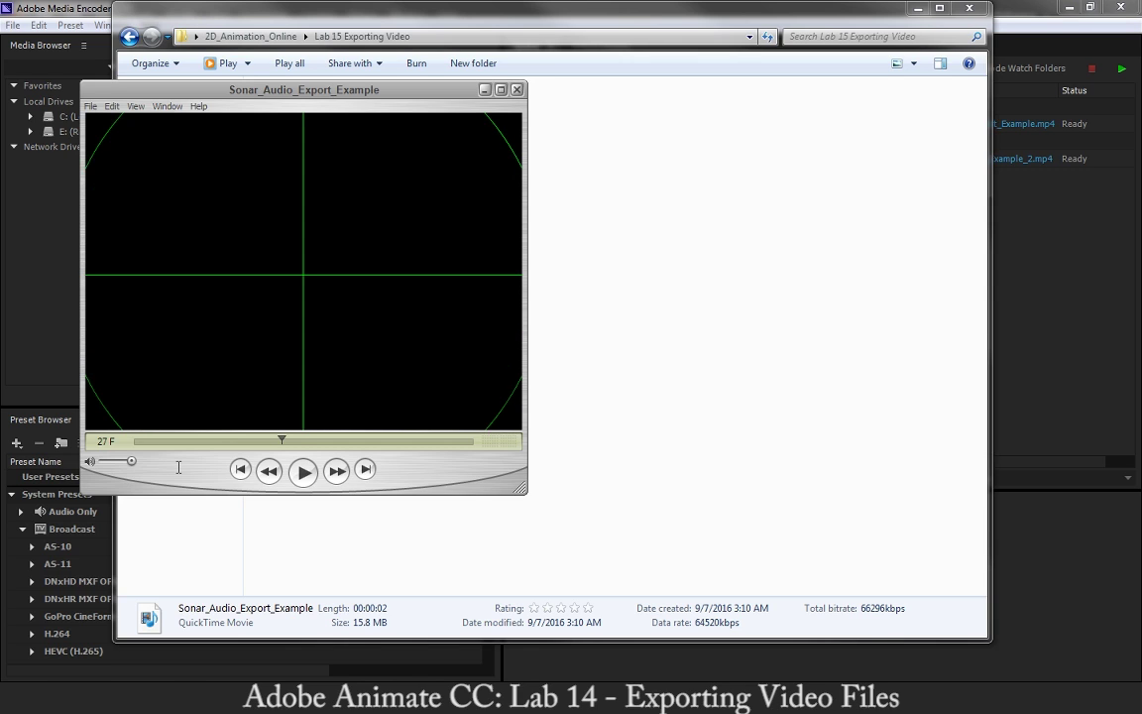
pyautogui.press('Right')
pyautogui.press('Right')
pyautogui.press('Right')
pyautogui.press('Right')
pyautogui.press('Right')
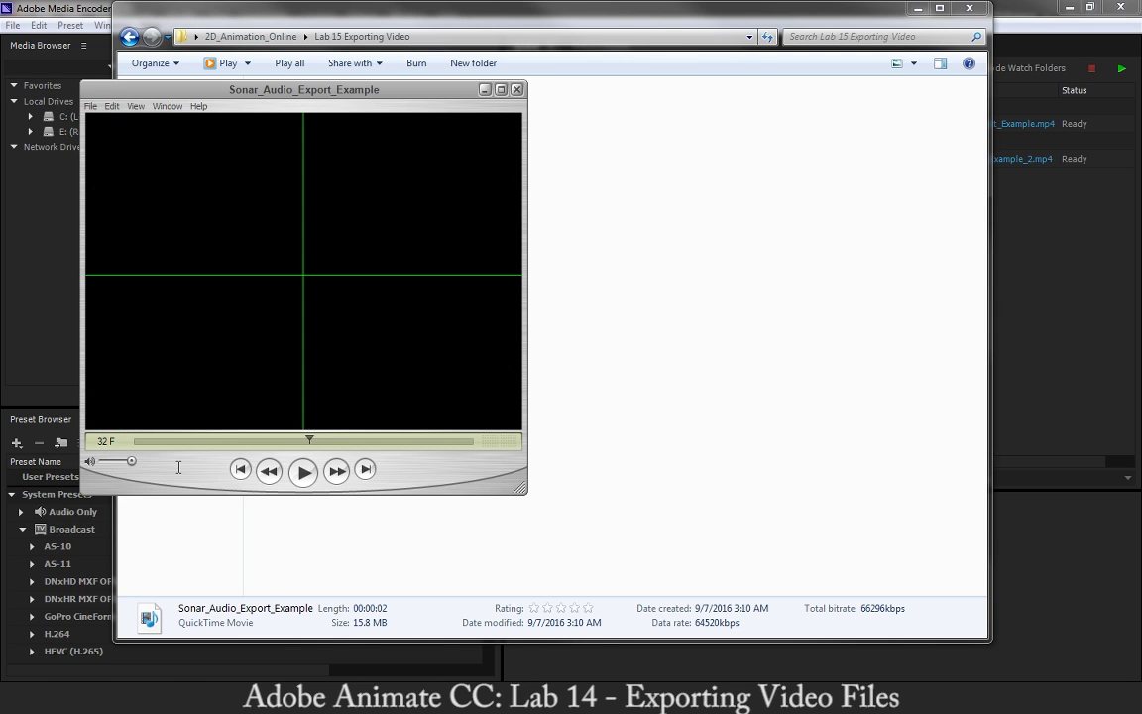
pyautogui.press('Right')
pyautogui.press('Right')
pyautogui.press('Right')
pyautogui.press('Right')
pyautogui.press('Right')
pyautogui.press('Right')
pyautogui.press('Right')
pyautogui.press('Right')
pyautogui.press('Right')
pyautogui.press('Right')
pyautogui.press('Right')
pyautogui.press('Right')
pyautogui.press('Right')
pyautogui.press('Right')
pyautogui.press('Right')
pyautogui.press('Right')
pyautogui.press('Right')
pyautogui.press('Right')
pyautogui.press('Right')
pyautogui.press('Right')
pyautogui.press('Right')
pyautogui.press('Right')
pyautogui.press('Right')
pyautogui.press('Right')
pyautogui.press('Right')
pyautogui.press('Right')
pyautogui.press('Right')
pyautogui.press('Right')
pyautogui.press('Right')
# Step backward frame by frame as the circle shrinks, then set the readout to Standard timecode.
pyautogui.click(105, 441)
pyautogui.click(169, 451)
pyautogui.click(105, 441)
pyautogui.click(138, 475)
pyautogui.press('Left')
pyautogui.press('Left')
pyautogui.press('Left')
pyautogui.press('Left')
pyautogui.press('Left')
pyautogui.press('Left')
pyautogui.press('Left')
pyautogui.press('Left')
pyautogui.press('Left')
pyautogui.press('Left')
pyautogui.press('Left')
pyautogui.press('Left')
pyautogui.press('Left')
pyautogui.press('Left')
pyautogui.press('Left')
pyautogui.press('Left')
pyautogui.press('Left')
pyautogui.press('Left')
pyautogui.press('Left')
pyautogui.press('Left')
pyautogui.press('Left')
pyautogui.press('Left')
pyautogui.press('Left')
pyautogui.press('Left')
pyautogui.press('Left')
pyautogui.press('Left')
pyautogui.press('Left')
pyautogui.press('Left')
pyautogui.press('Left')
pyautogui.press('Left')
pyautogui.press('Left')
pyautogui.press('Left')
pyautogui.press('Left')
pyautogui.press('Left')
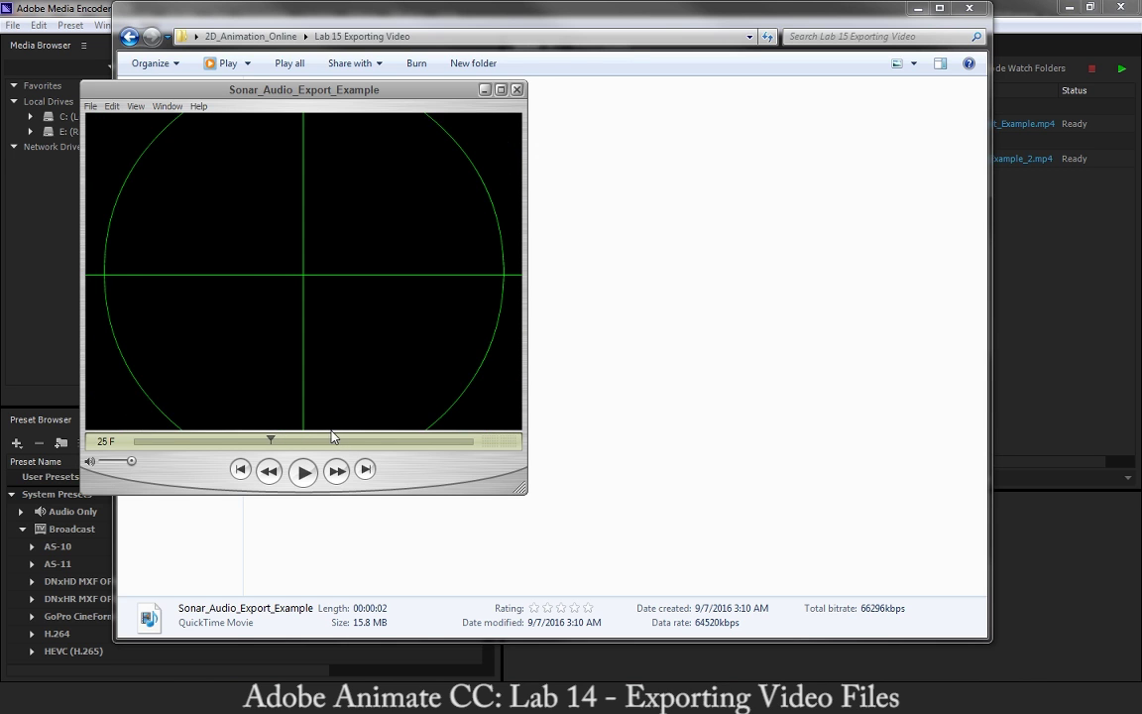
pyautogui.press('Left')
pyautogui.press('Left')
pyautogui.press('Left')
pyautogui.press('Left')
pyautogui.press('Left')
pyautogui.press('Left')
pyautogui.press('Left')
pyautogui.press('Left')
pyautogui.press('Left')
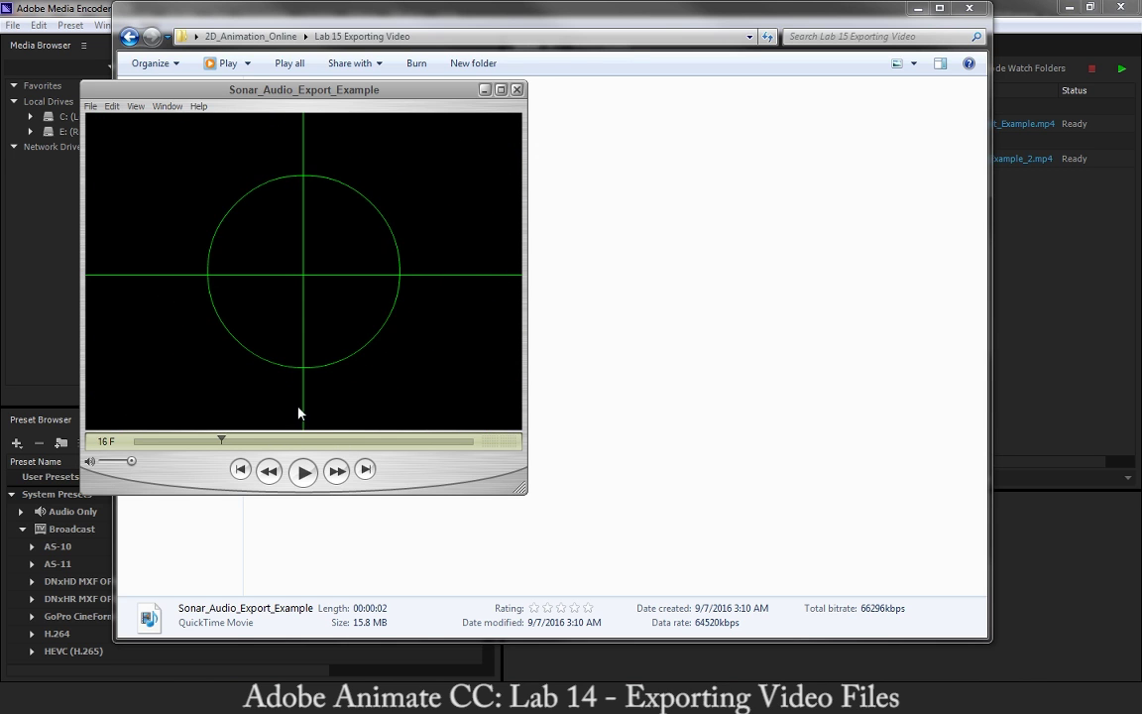
pyautogui.press('Left')
pyautogui.press('Left')
pyautogui.press('Left')
pyautogui.press('Left')
pyautogui.press('Left')
pyautogui.press('Left')
pyautogui.press('Left')
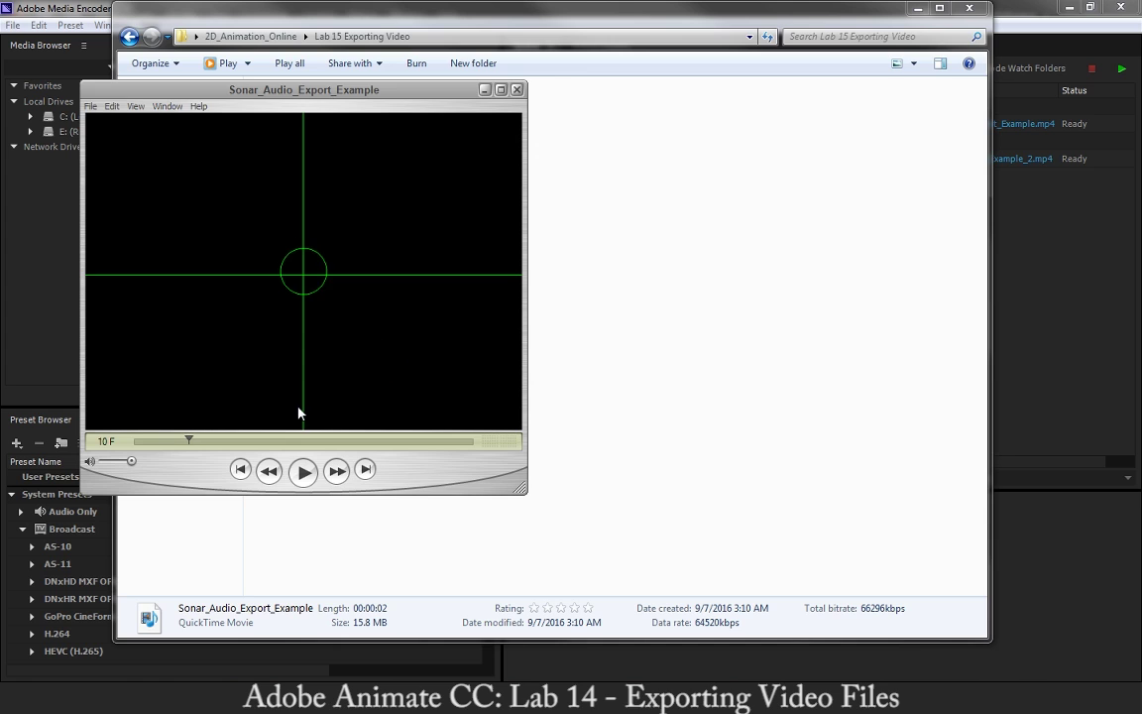
pyautogui.press('Left')
pyautogui.click(112, 441)
pyautogui.click(119, 454)
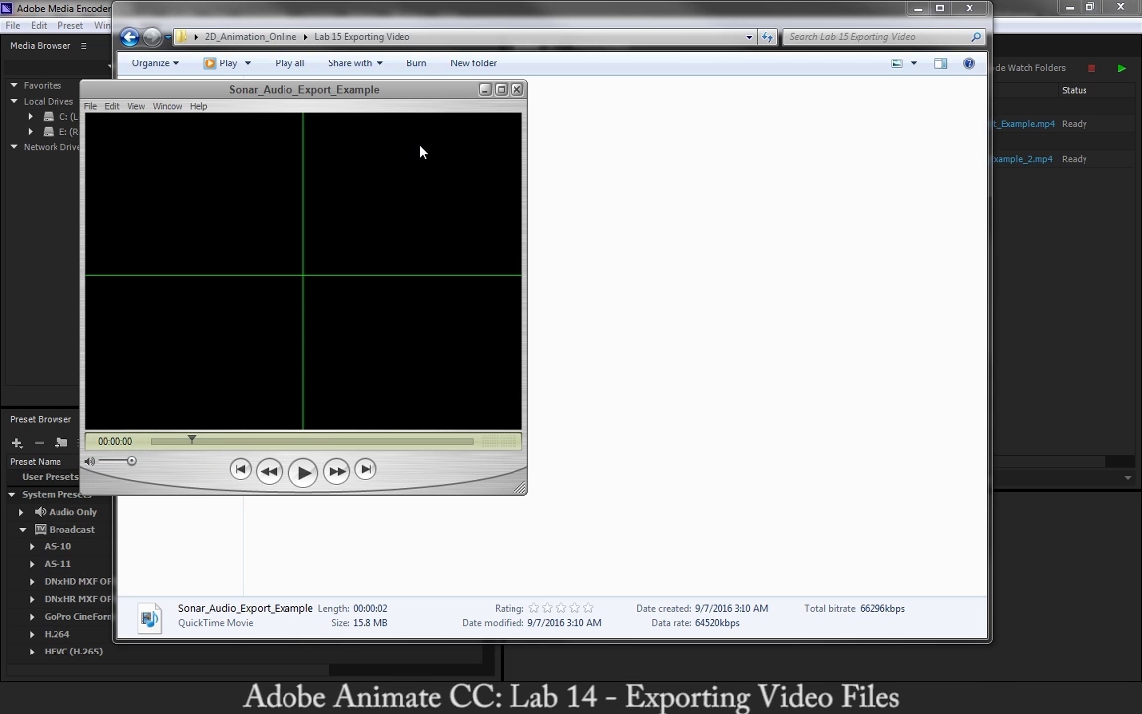
# Minimize Explorer and open the output format list for the first queued movie in Media Encoder.
pyautogui.click(914, 12)
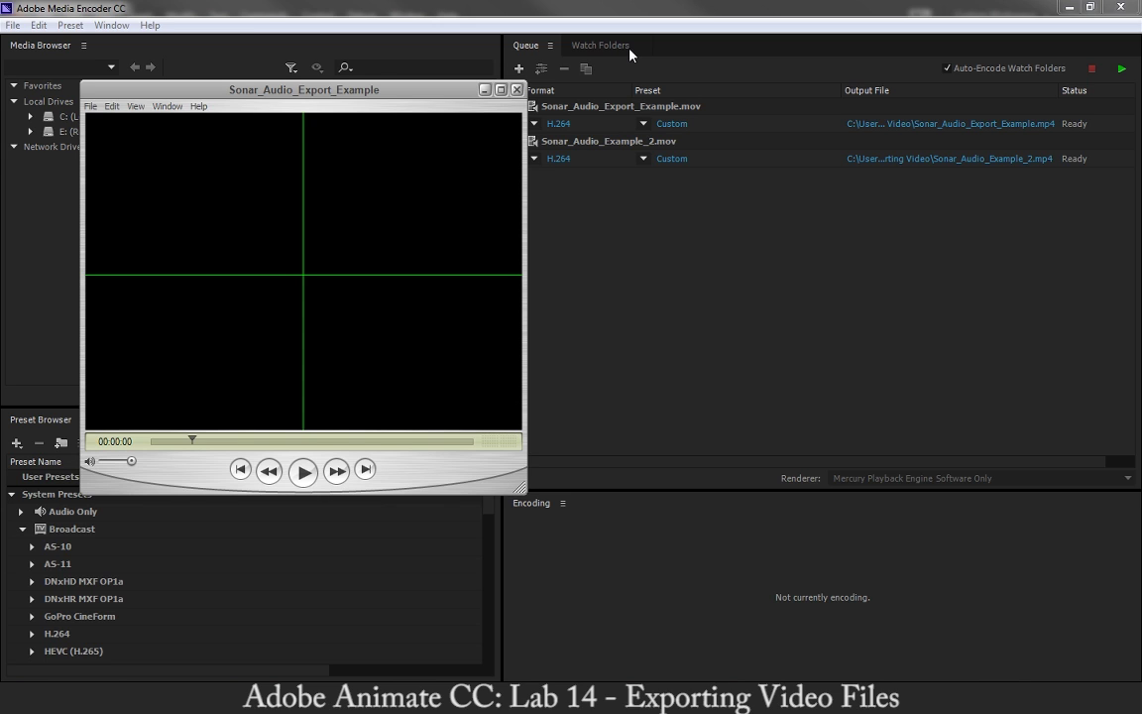
pyautogui.click(682, 233)
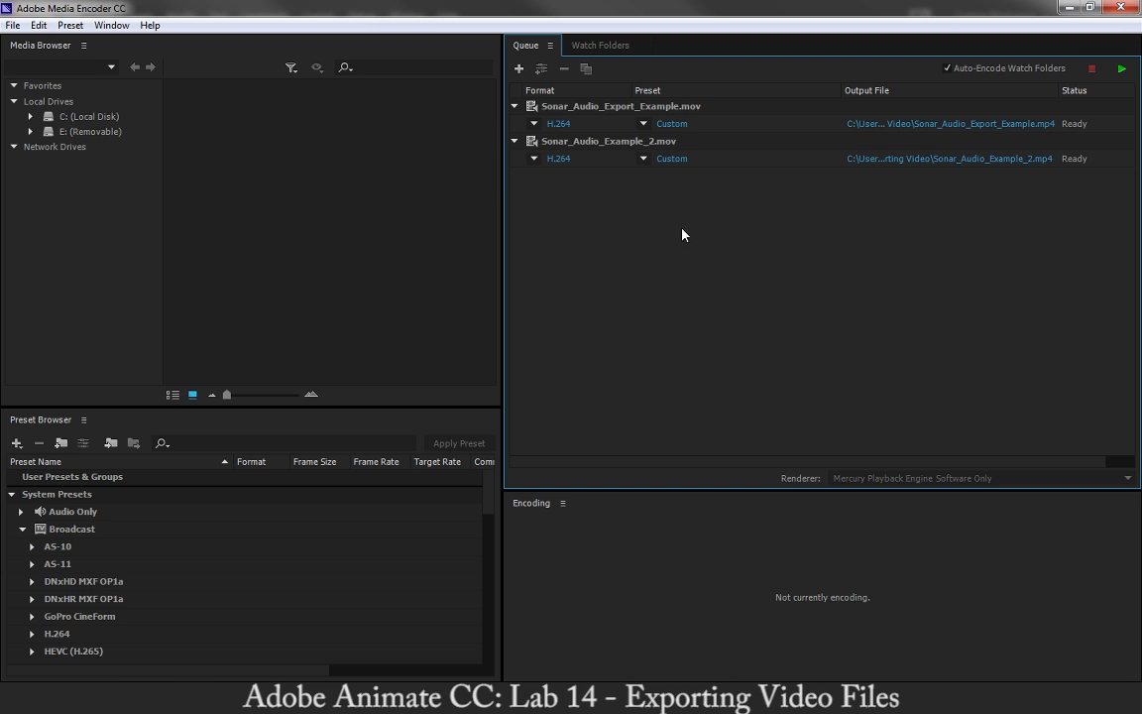
pyautogui.click(533, 123)
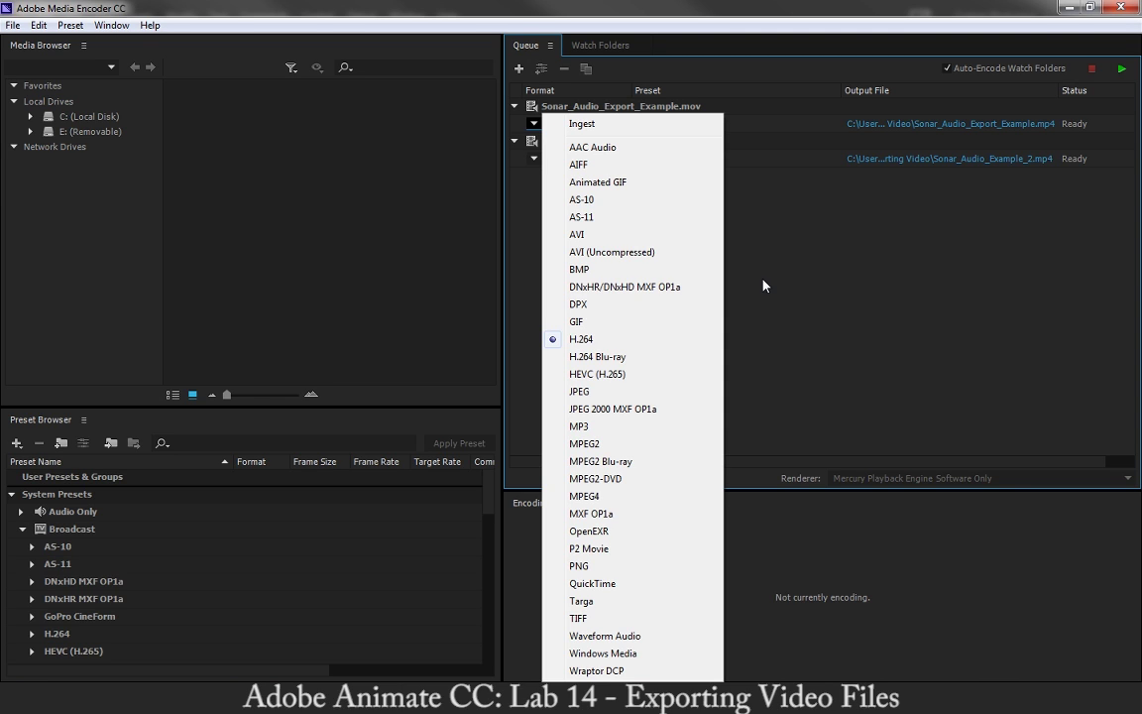
# Keep H.264 format, scroll through the preset list, and leave the Custom preset unchanged.
pyautogui.click(584, 339)
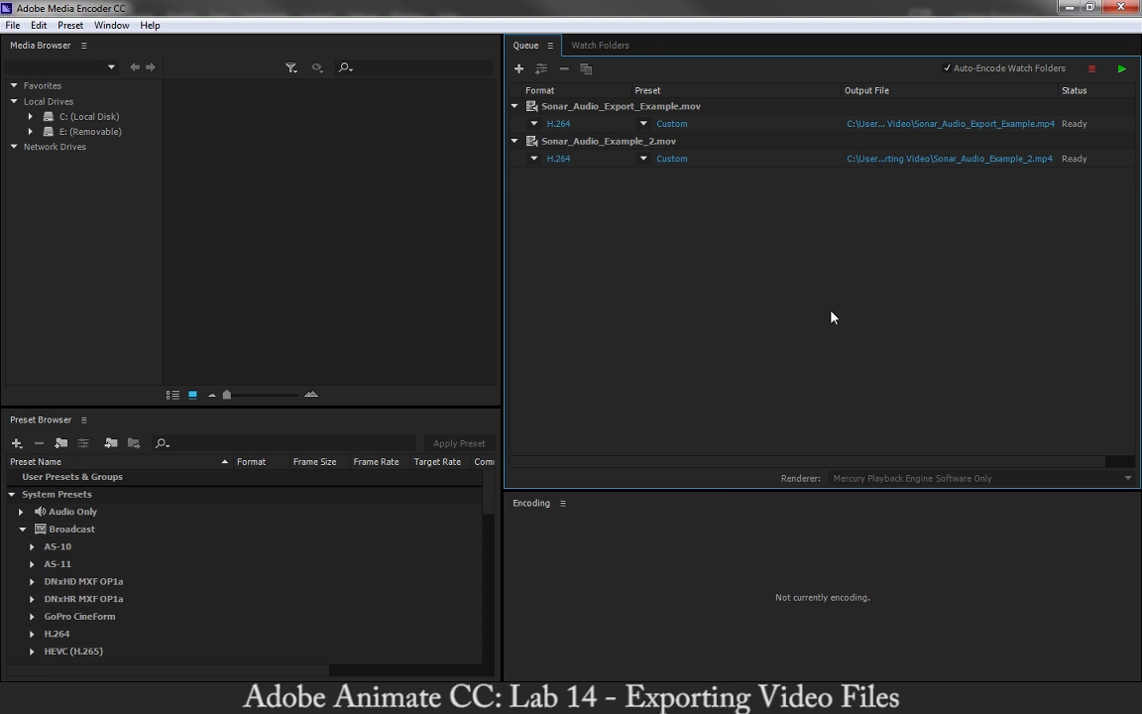
pyautogui.click(643, 123)
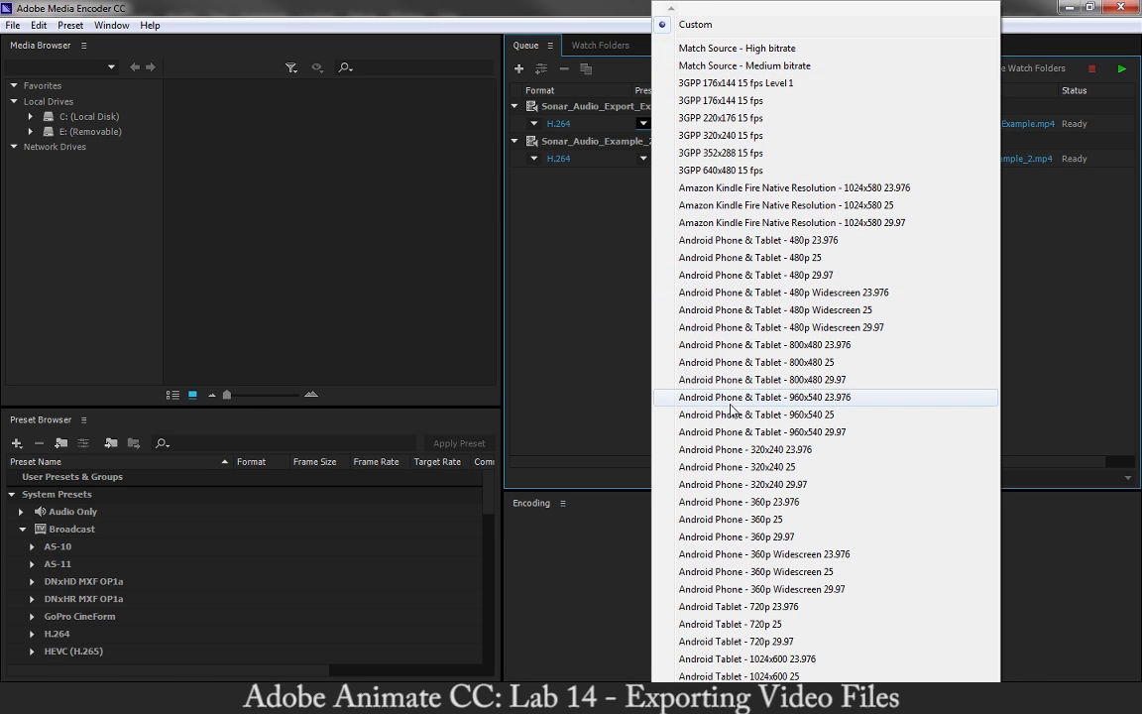
pyautogui.scroll(-1, 826, 347)
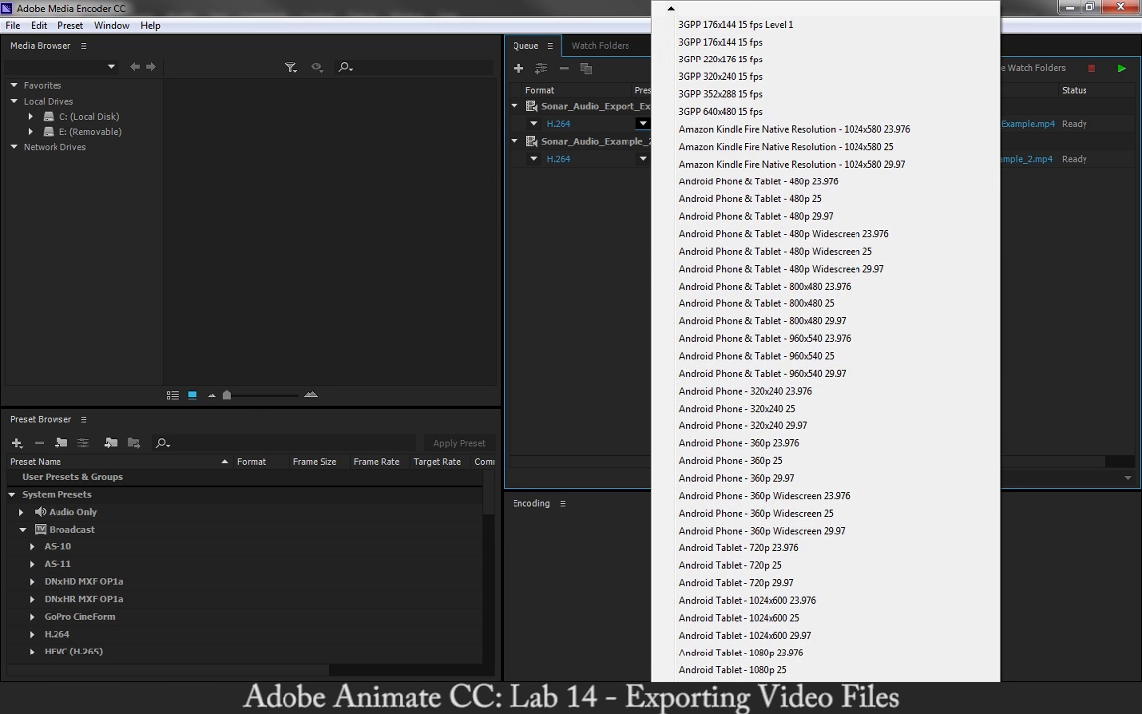
pyautogui.scroll(-4, 826, 347)
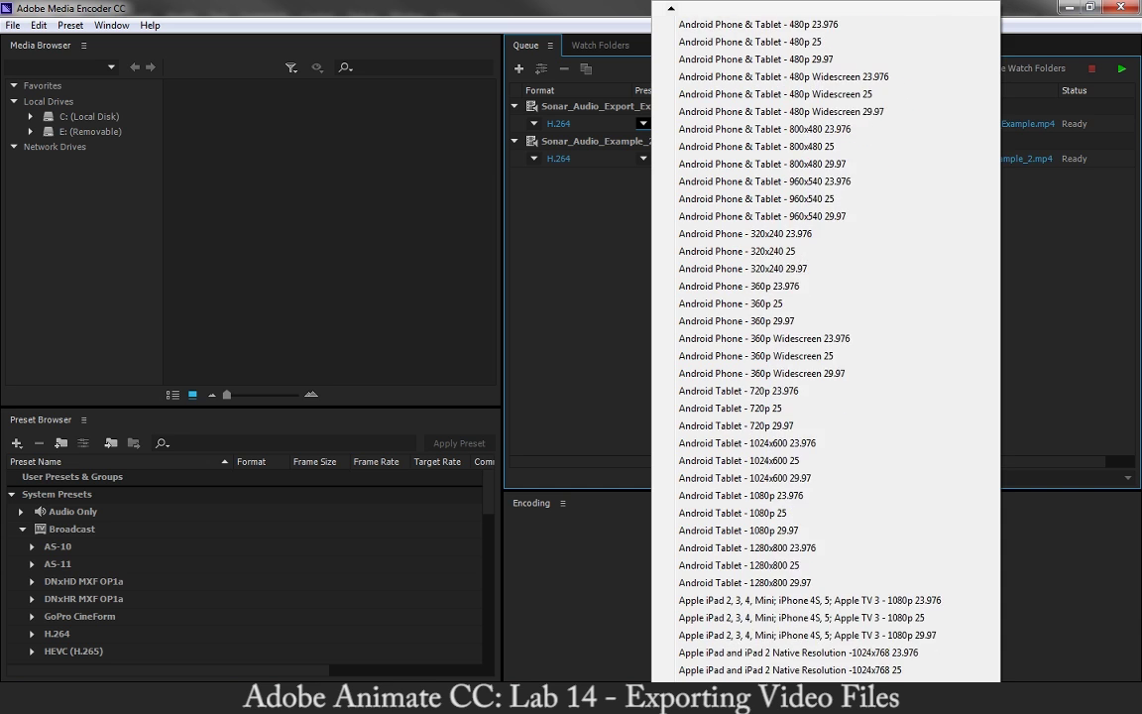
pyautogui.scroll(-4, 826, 347)
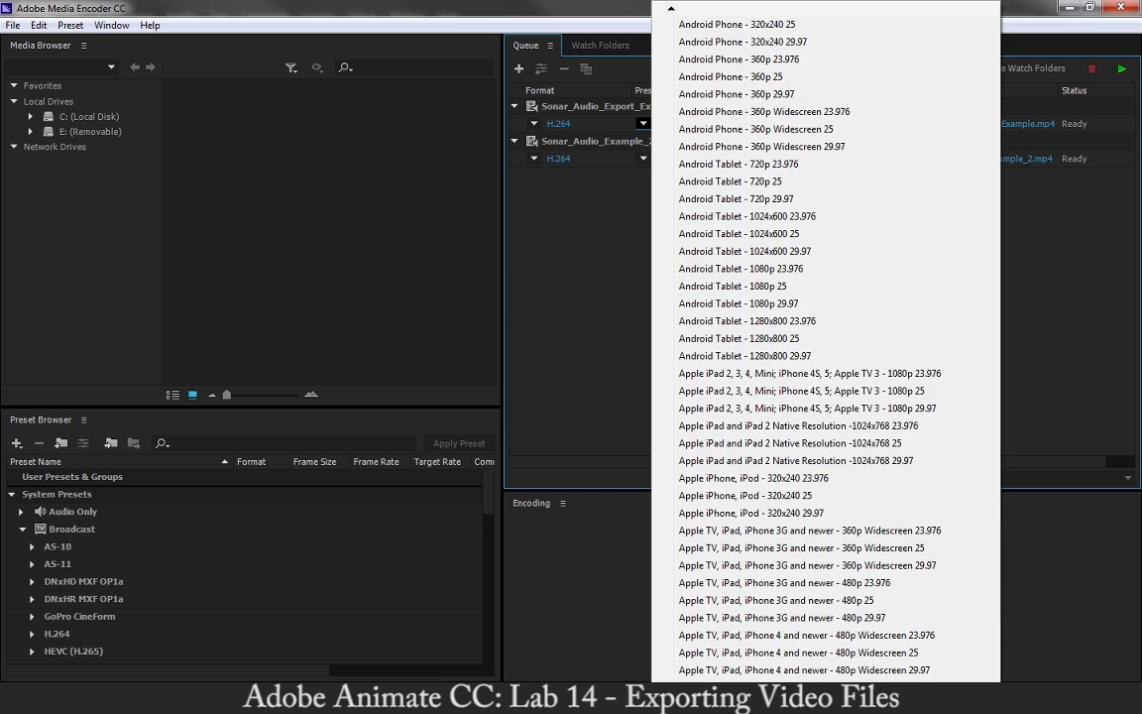
pyautogui.scroll(-4, 826, 347)
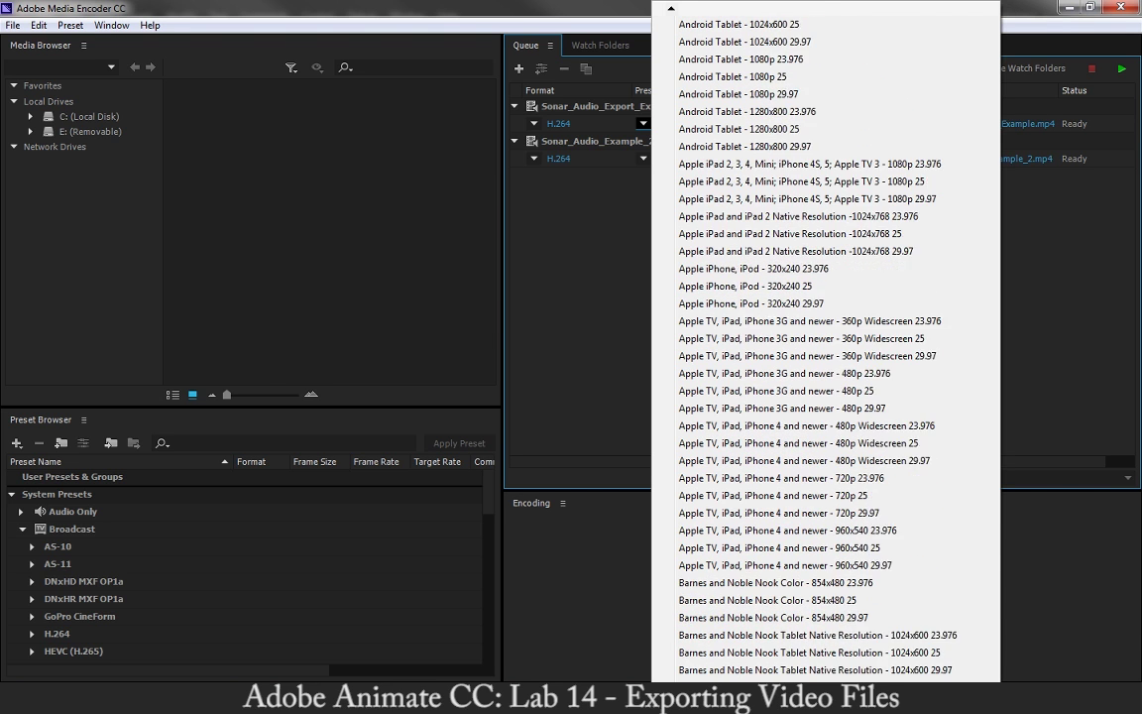
pyautogui.scroll(-6, 825, 347)
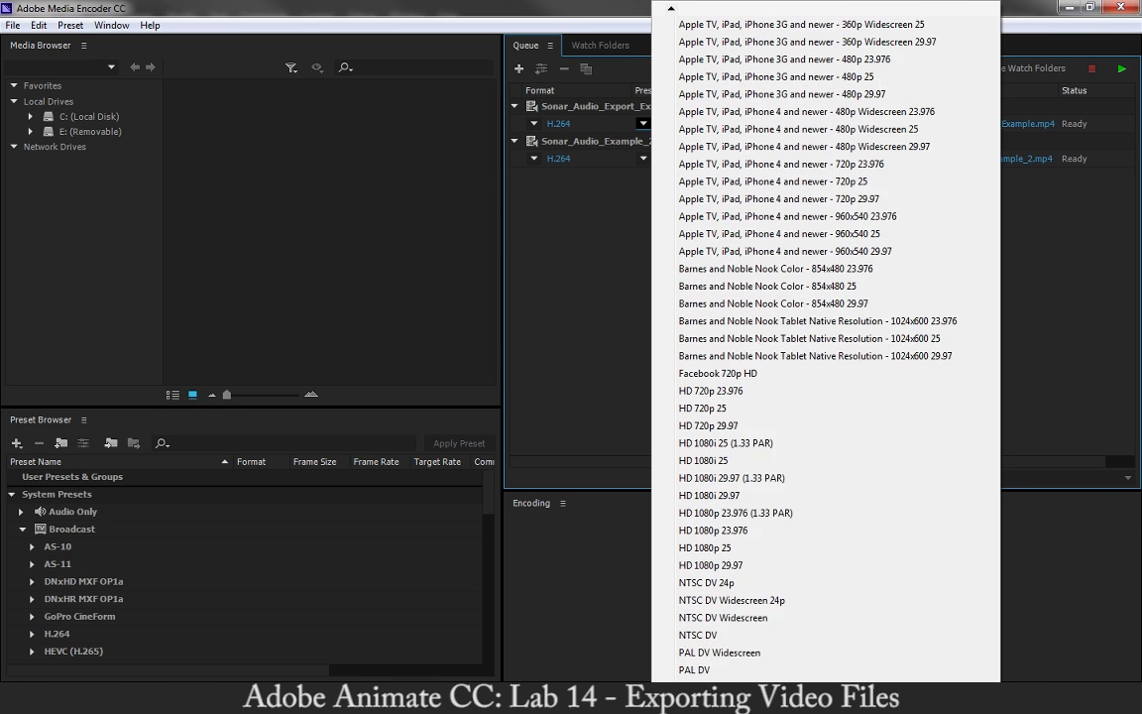
pyautogui.scroll(-3, 706, 634)
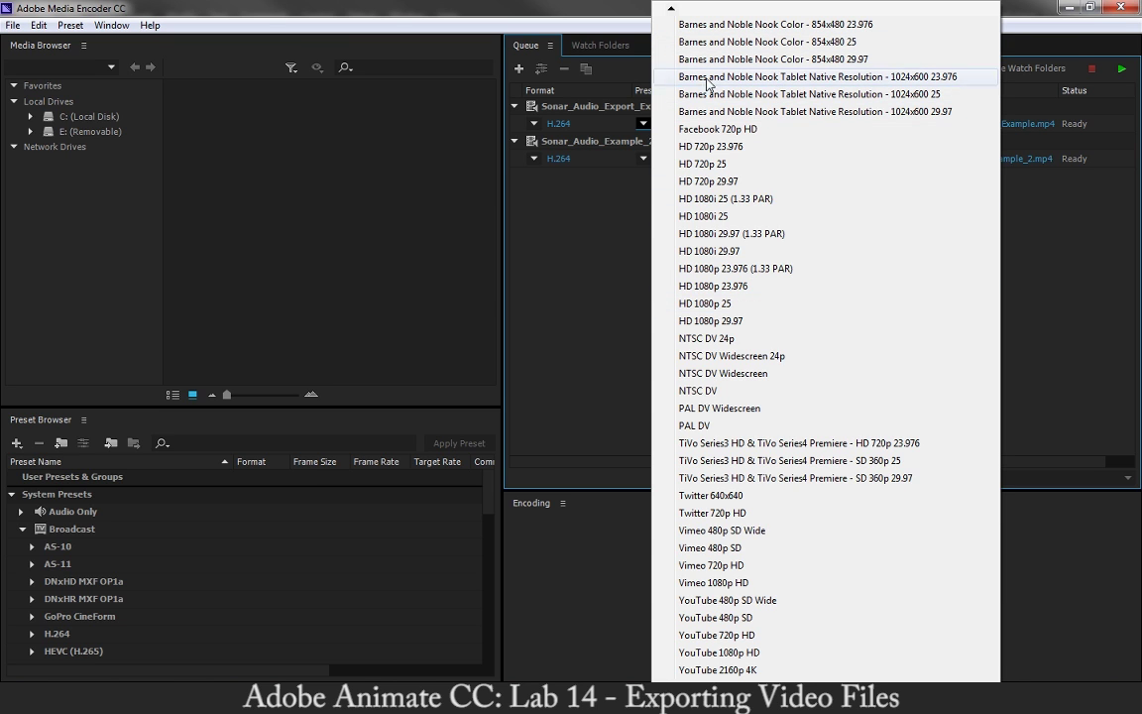
pyautogui.moveTo(671, 11)
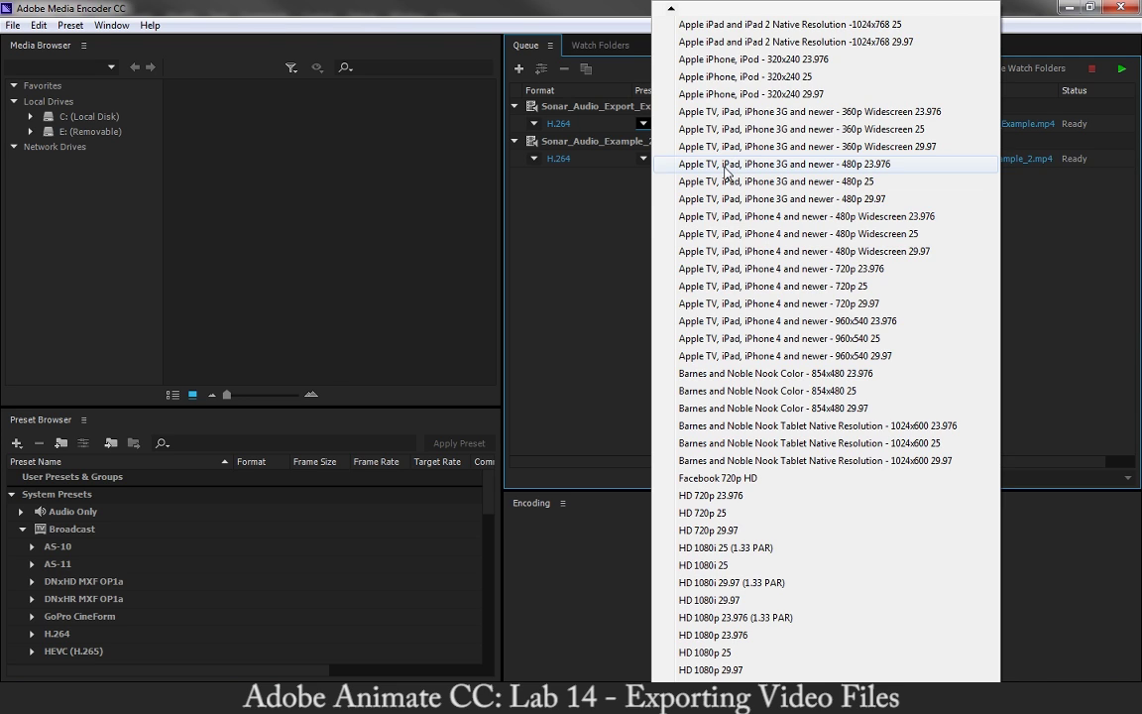
pyautogui.click(607, 217)
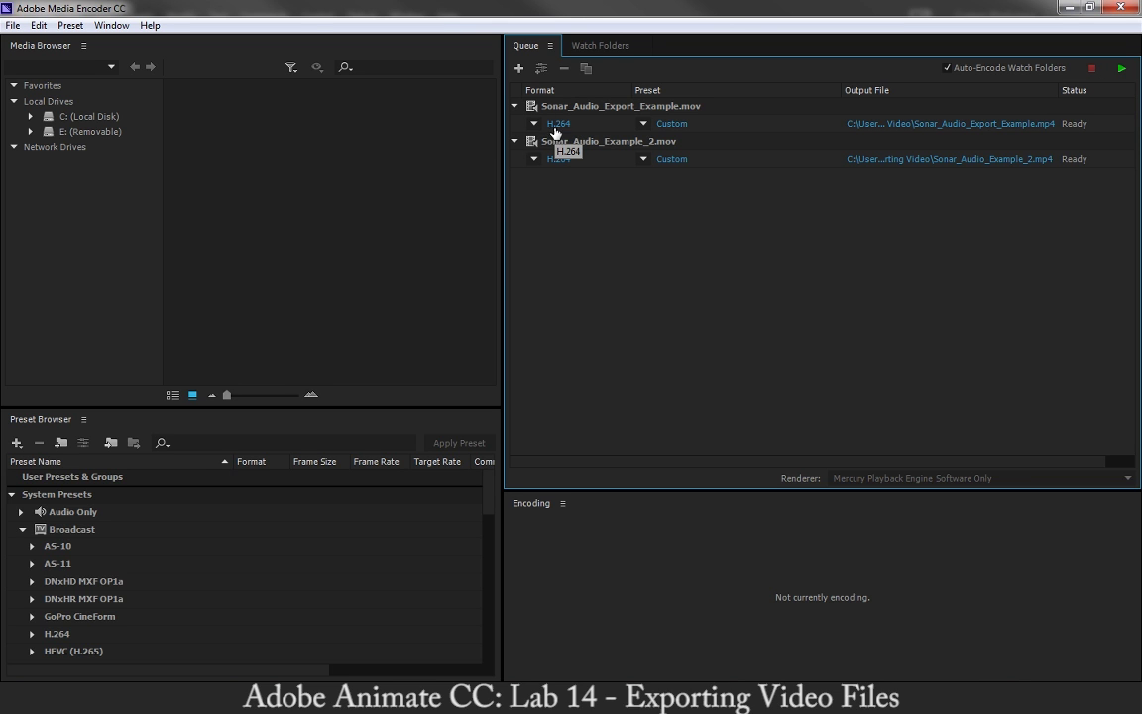
# Start the Media Encoder queue so both sonar movies encode to H.264 MP4.
pyautogui.click(1119, 71)
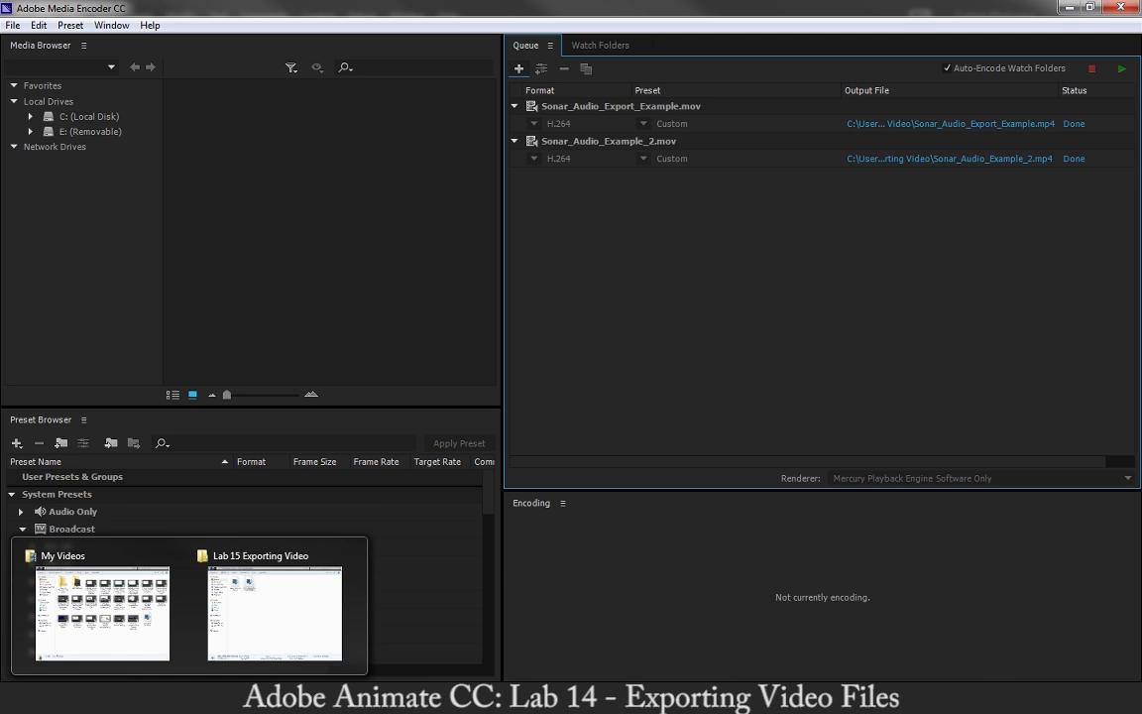
# Play Sonar_Audio_Example_2.mp4 from the Lab 15 Exporting Video folder in QuickTime Player, then return to the folder.
pyautogui.click(252, 642)
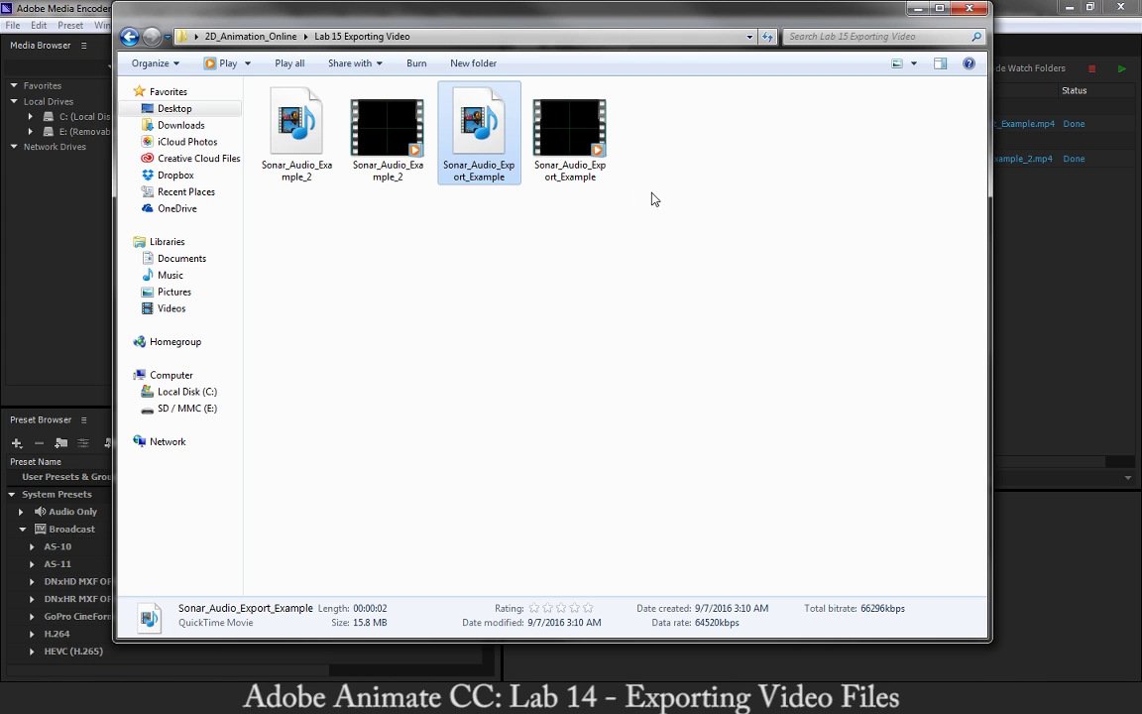
pyautogui.click(404, 126)
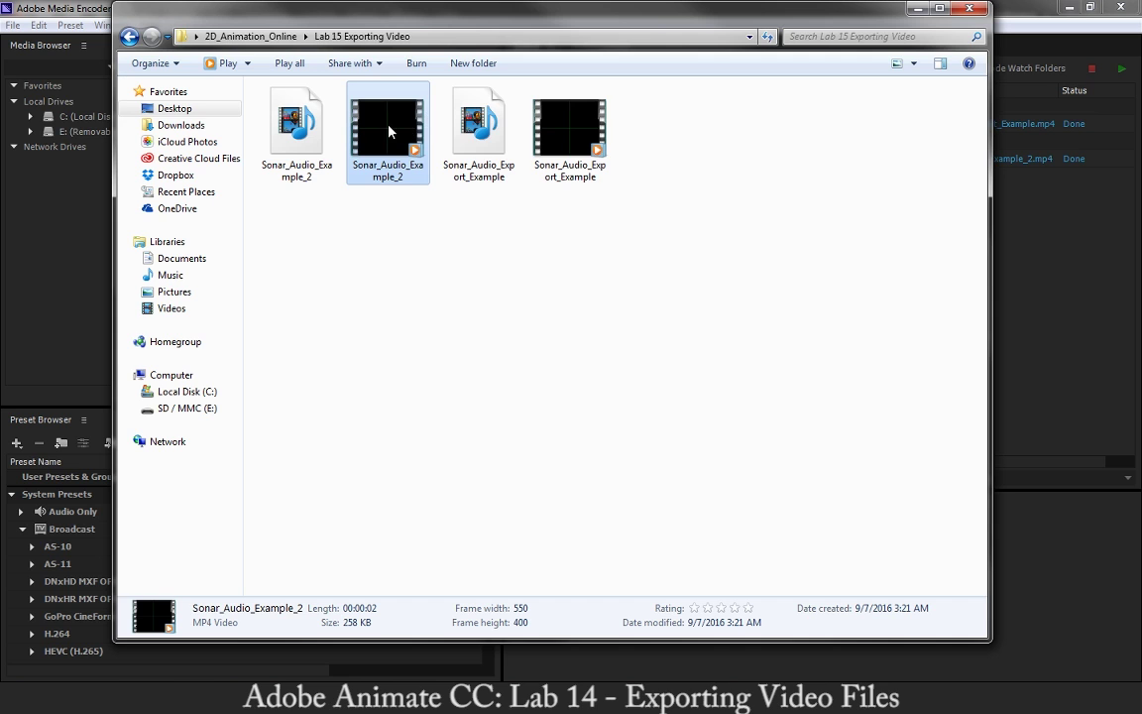
pyautogui.rightClick(389, 130)
pyautogui.moveTo(509, 252)
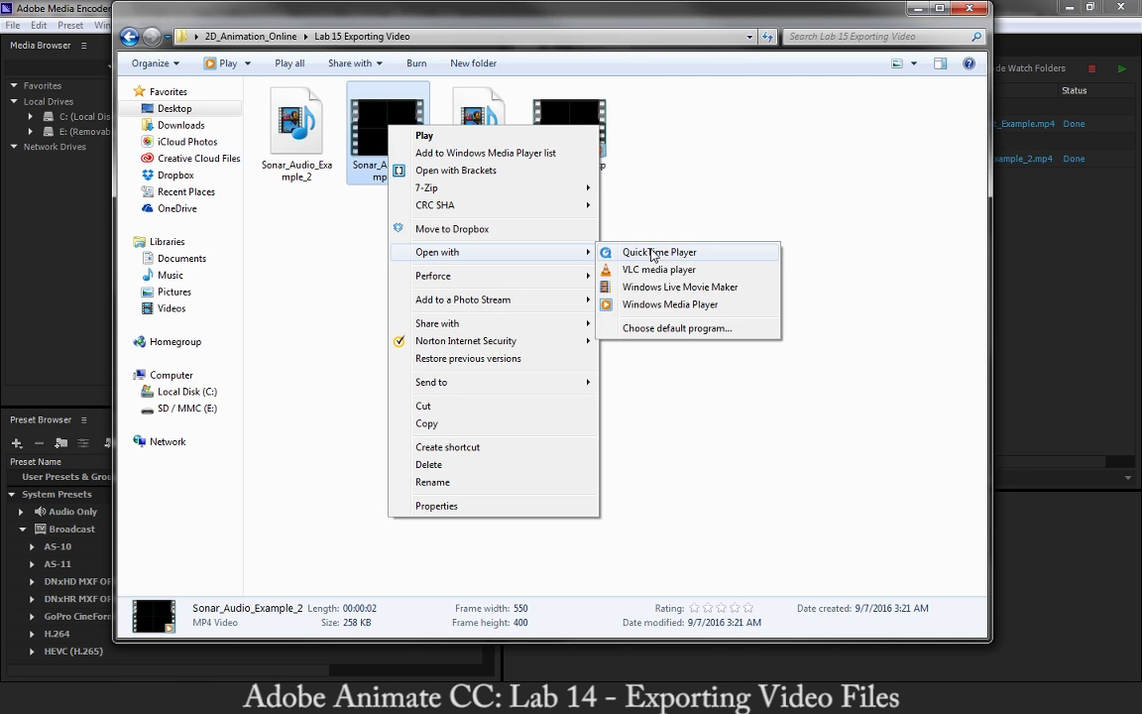
pyautogui.click(651, 254)
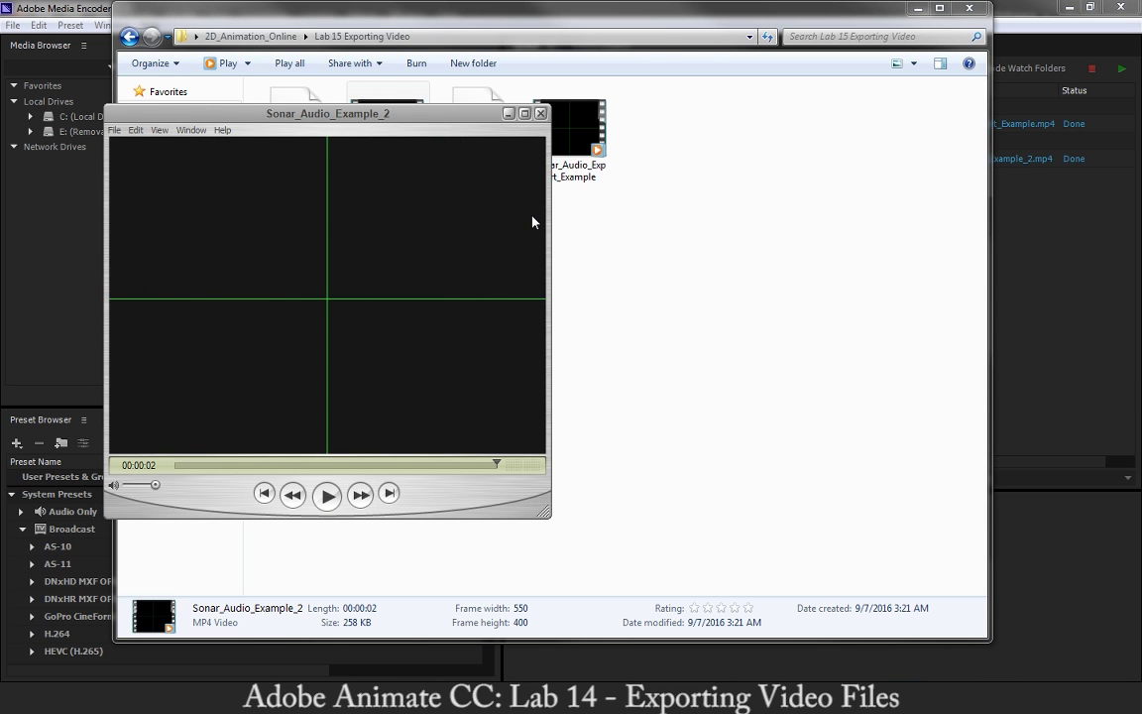
pyautogui.click(626, 245)
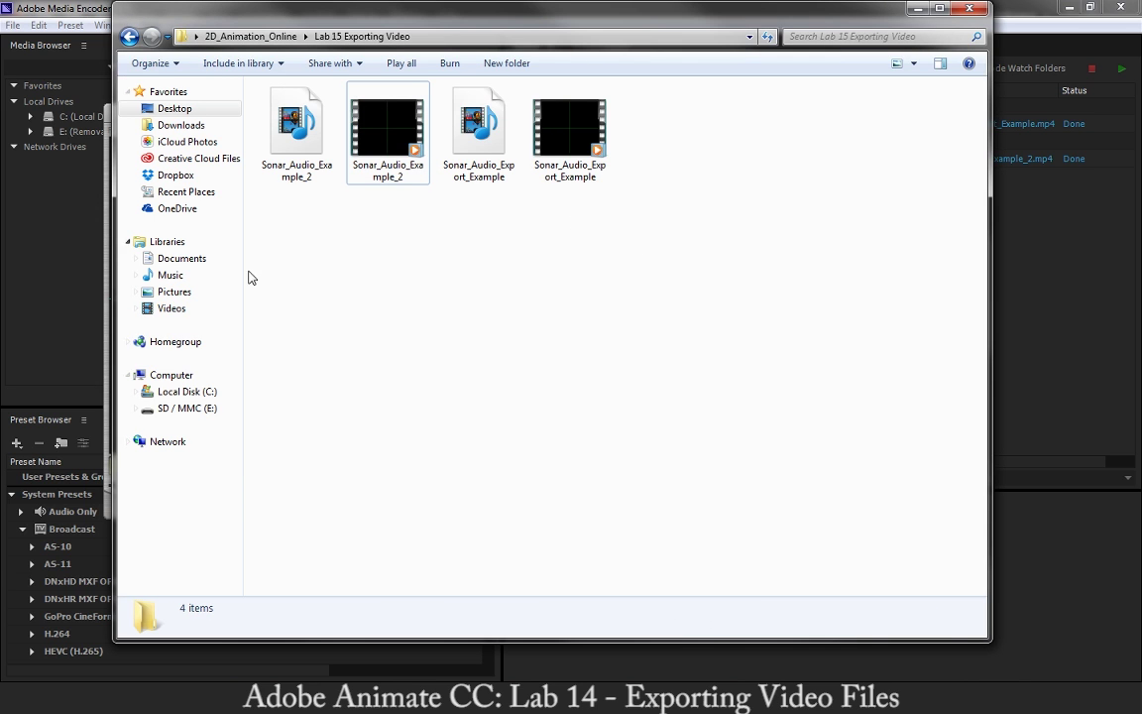
# Switch back to the Sonar_Audio_Example.fla document in Adobe Animate CC with Alt+Tab.
pyautogui.hotkey('alt', 'Tab')
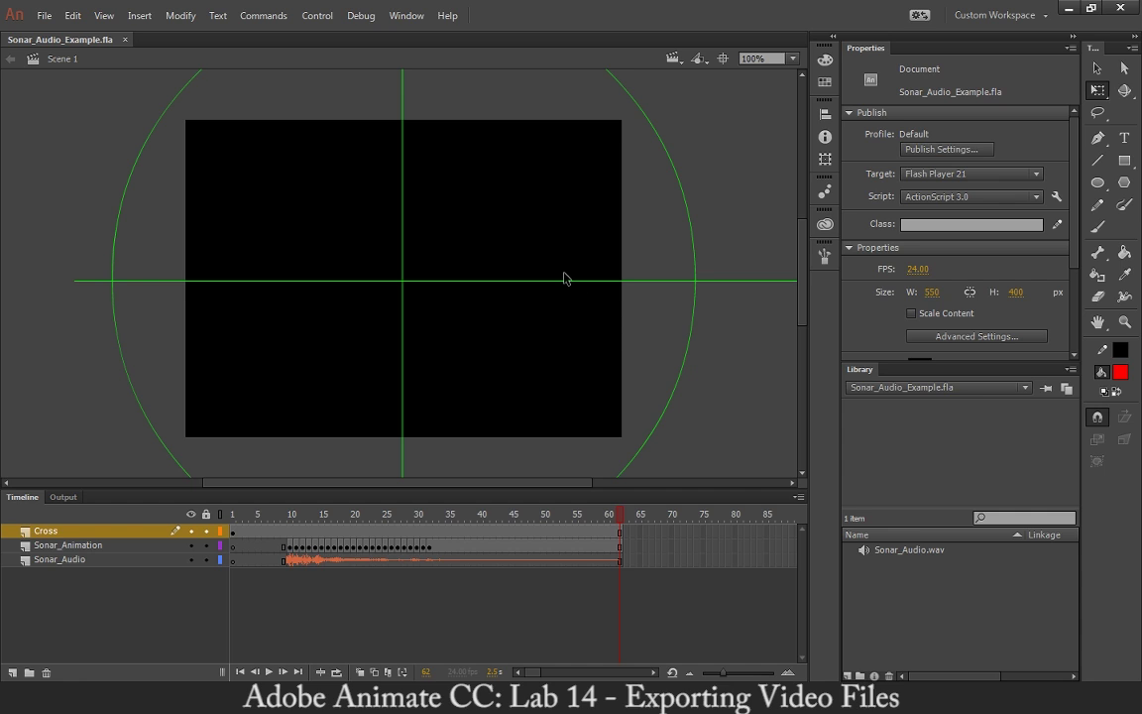